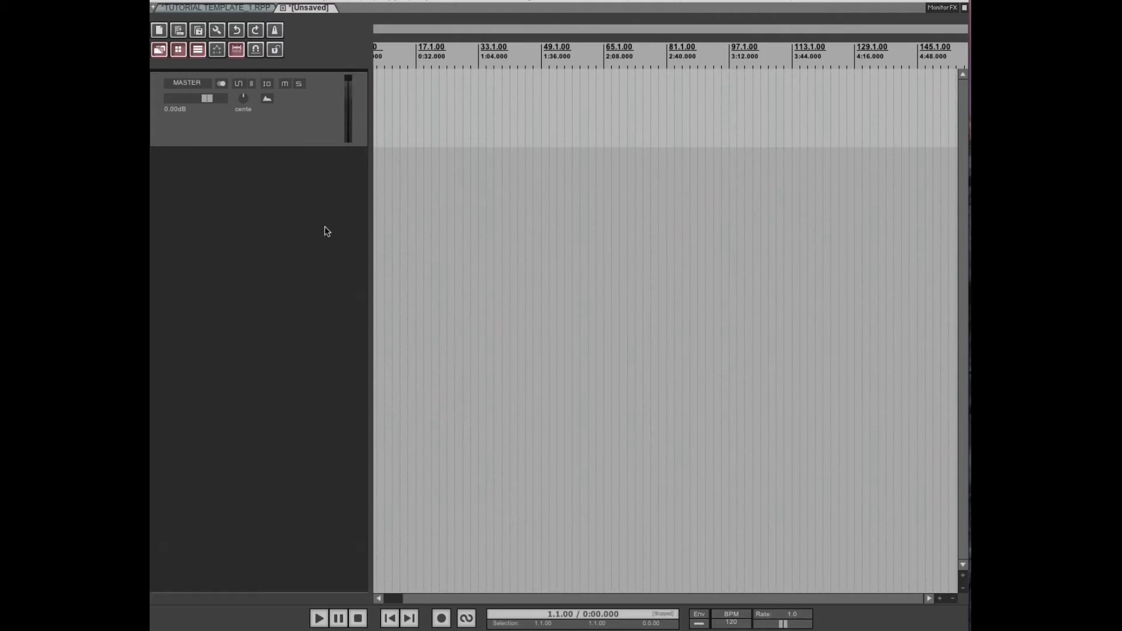
# Create a folder track named CHAPTER 1 with a child track named TAKE 1.
pyautogui.hotkey('ctrl', 't')
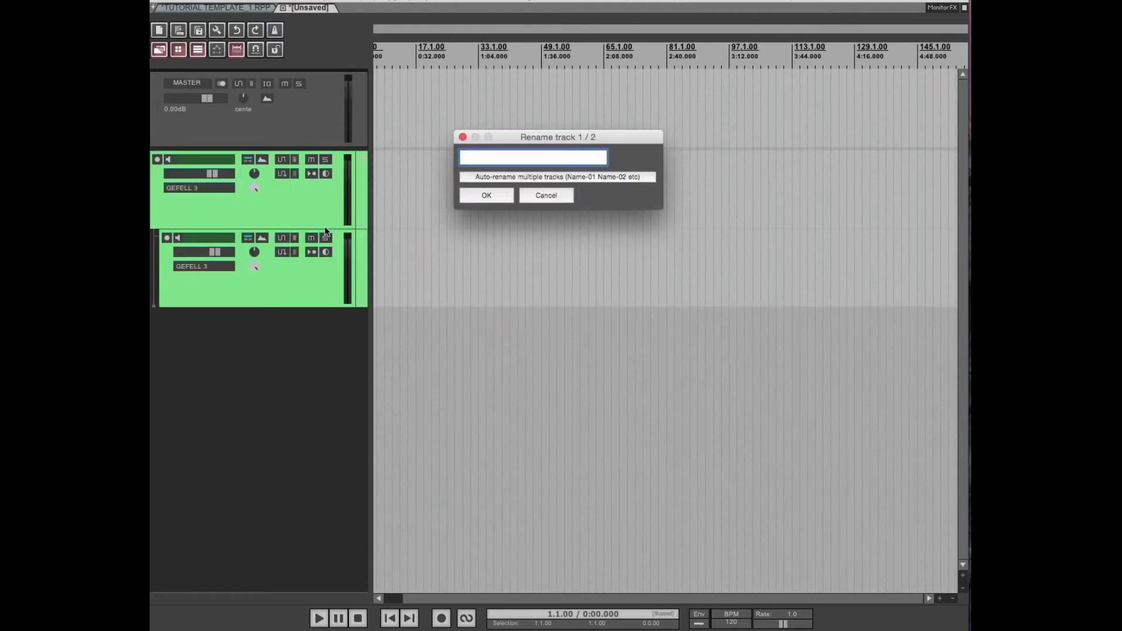
pyautogui.write('ch')
pyautogui.press('Return')
pyautogui.write('TAKE 1')
pyautogui.press('Return')
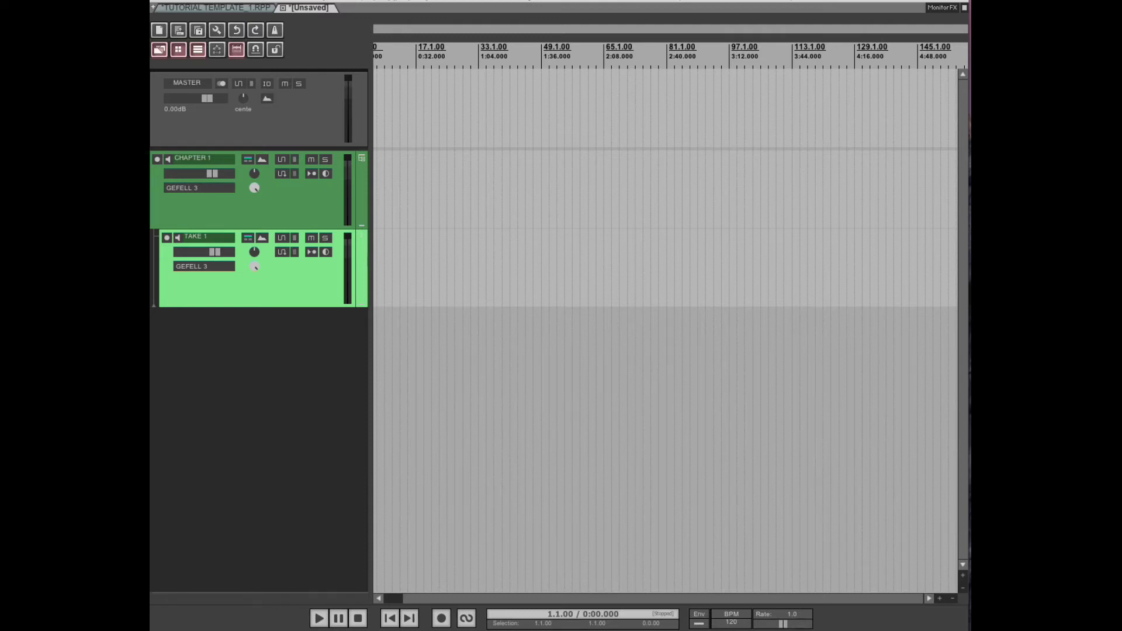
# Insert another track inside the CHAPTER 1 folder, above TAKE 1, and name it TAKE 2.
pyautogui.hotkey('ctrl', 't')
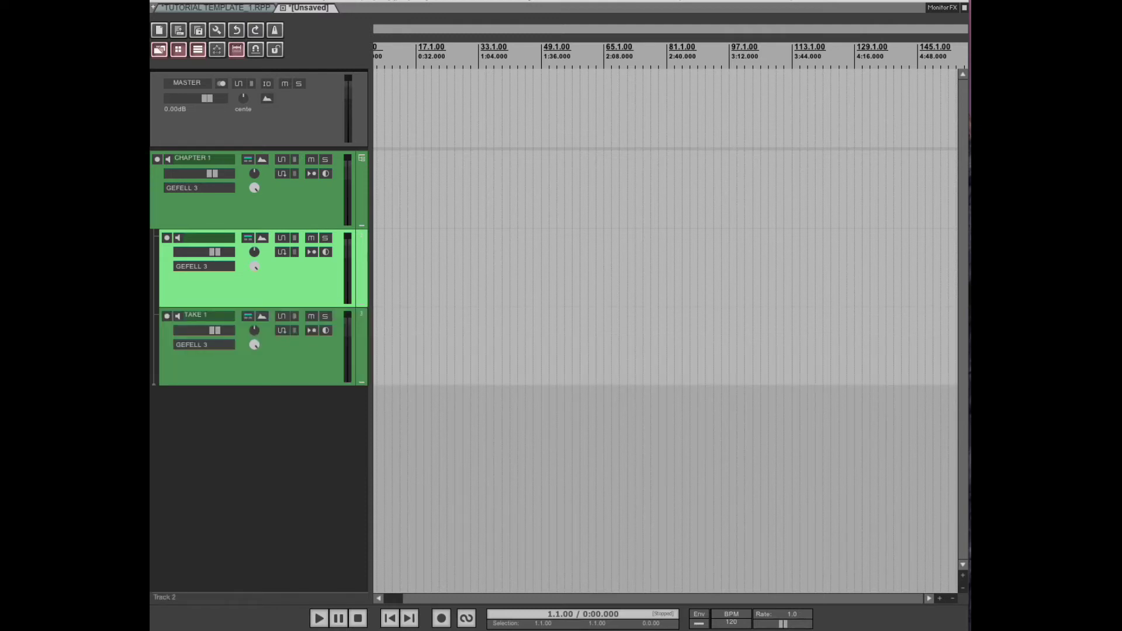
pyautogui.press('F2')
pyautogui.write('TAKE 2')
pyautogui.press('Return')
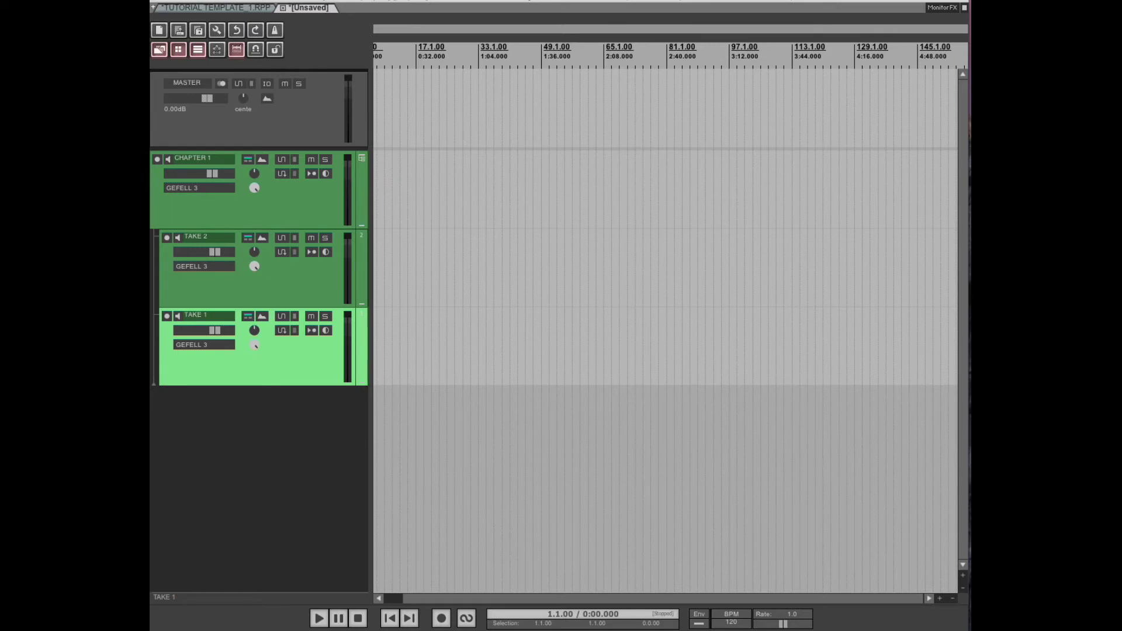
# Record onto the TAKE 1 track, adding two unnamed markers and a marker named GOOD while recording.
pyautogui.hotkey('ctrl', 'r')
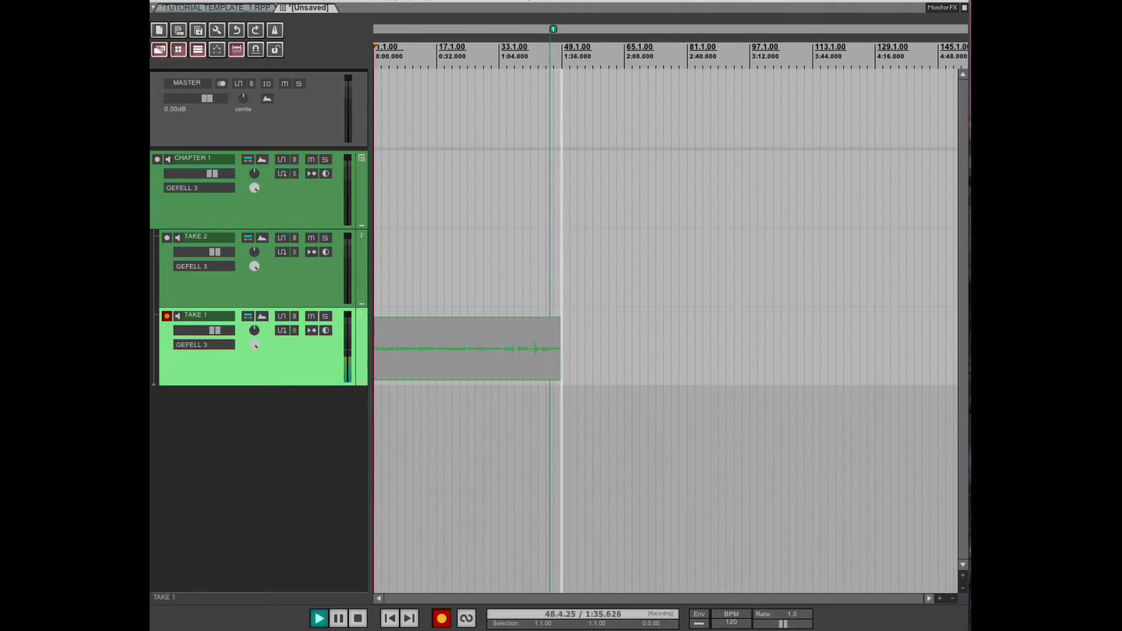
pyautogui.press('m')
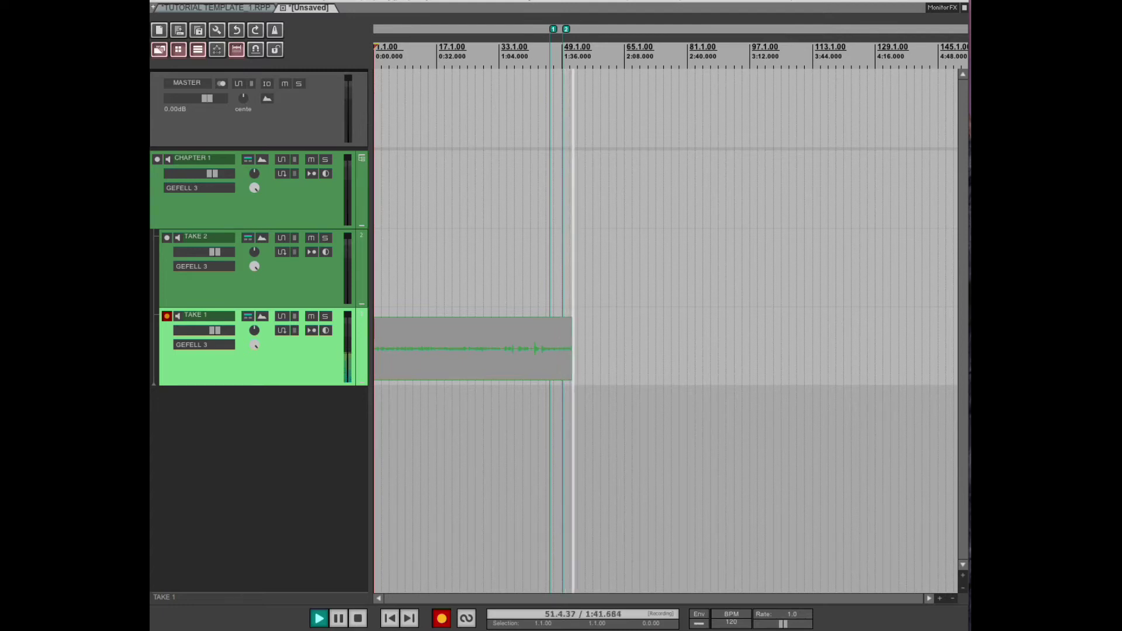
pyautogui.hotkey('shift', 'm')
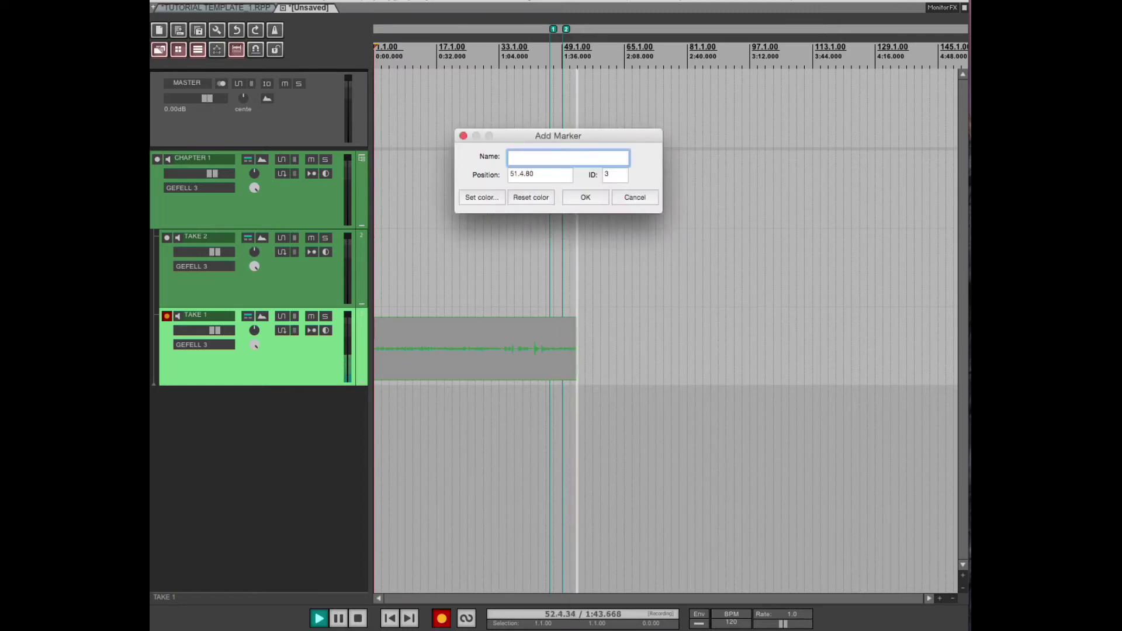
pyautogui.write('GOOD')
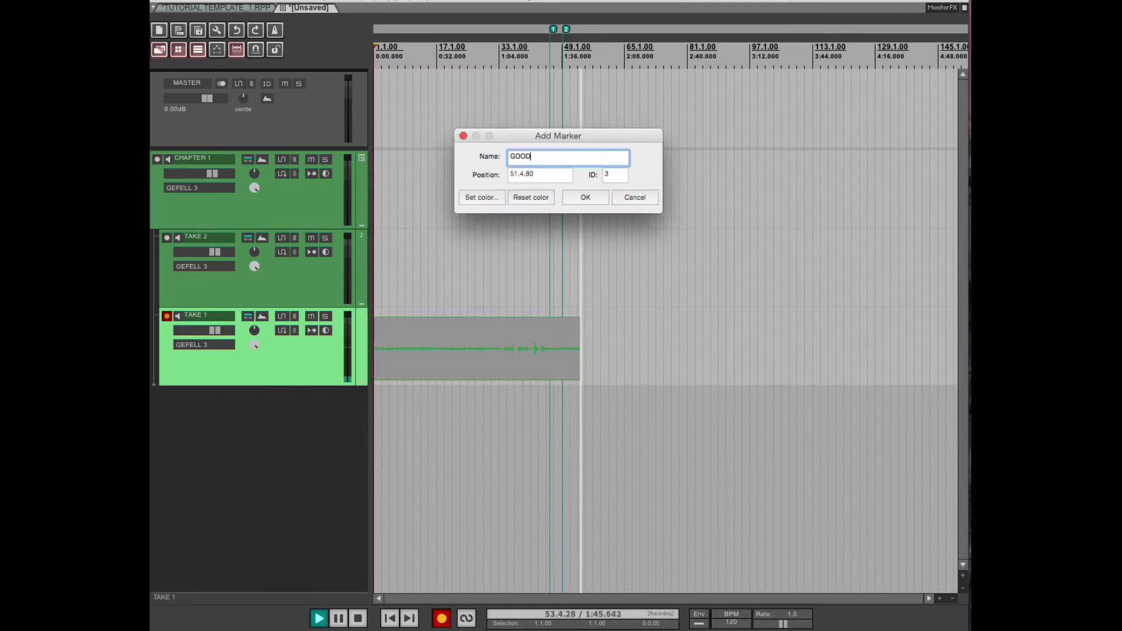
pyautogui.press('Return')
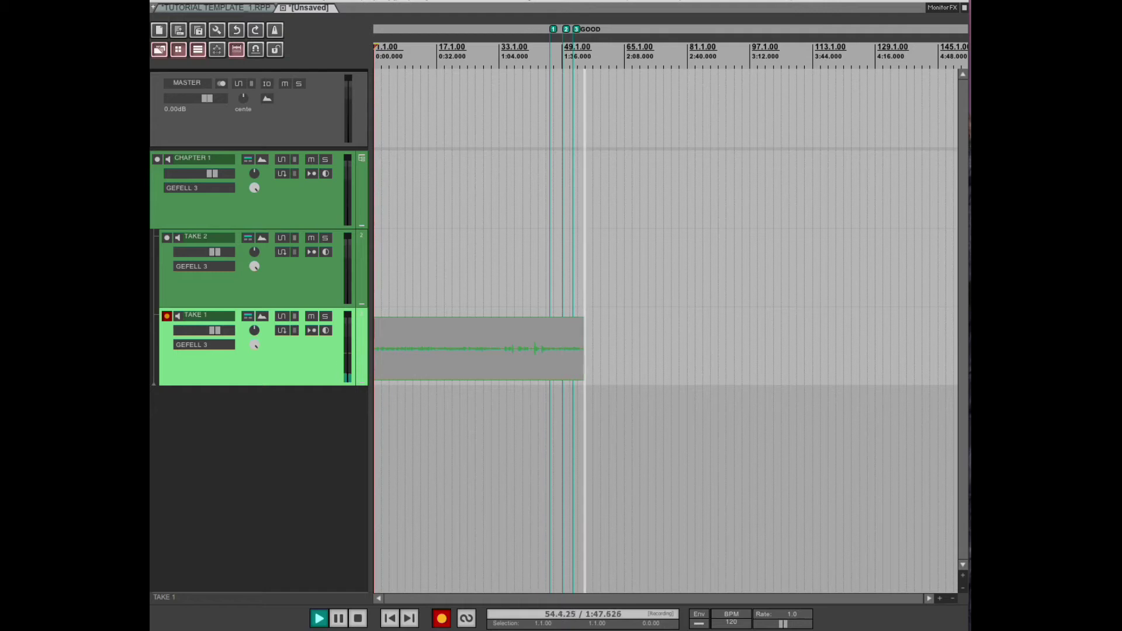
# Add three more unnamed markers during the recording, followed by another marker named GOOD.
pyautogui.press('m')
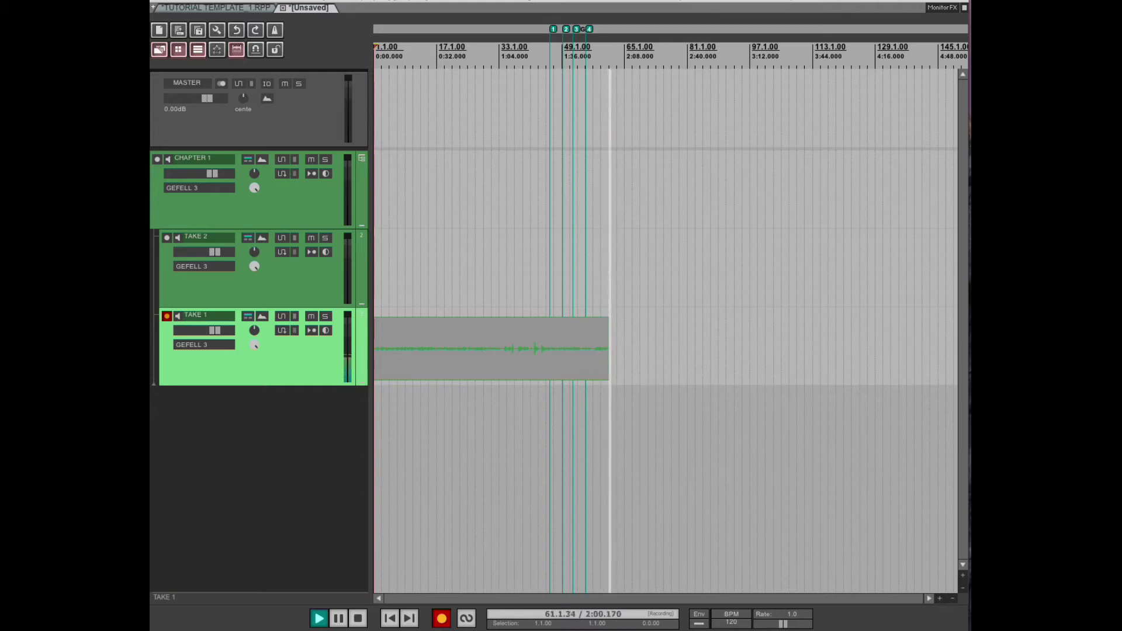
pyautogui.press('m')
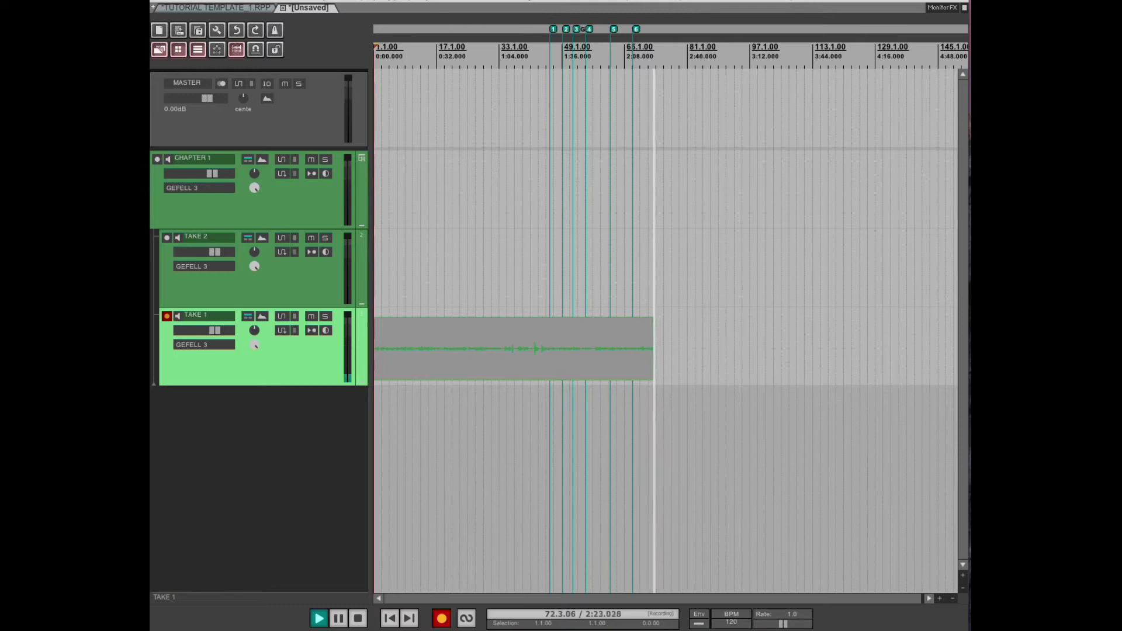
pyautogui.hotkey('shift', 'm')
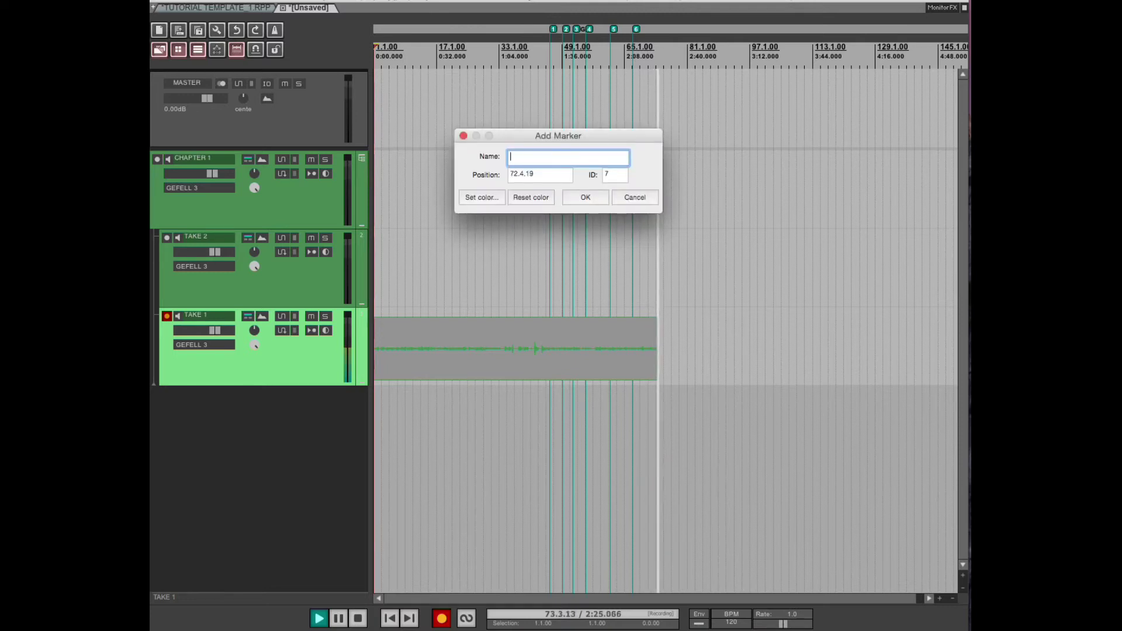
pyautogui.write('GOOD')
pyautogui.press('Return')
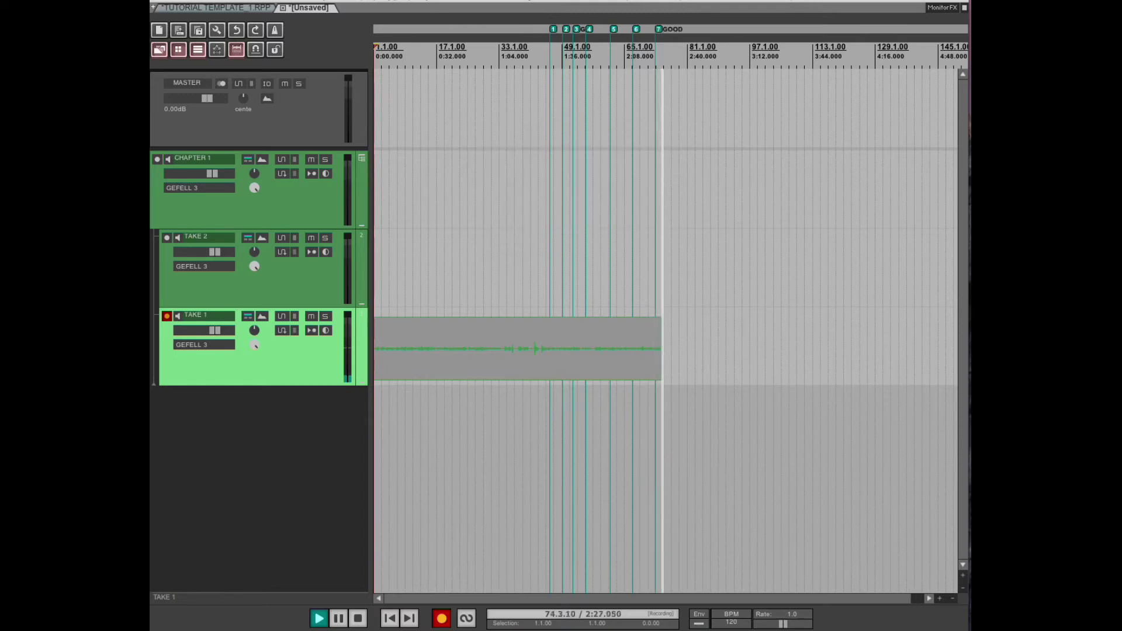
# Add a marker named BAD and a marker named EDIT while still recording.
pyautogui.hotkey('shift', 'm')
pyautogui.write('BAD')
pyautogui.press('Return')
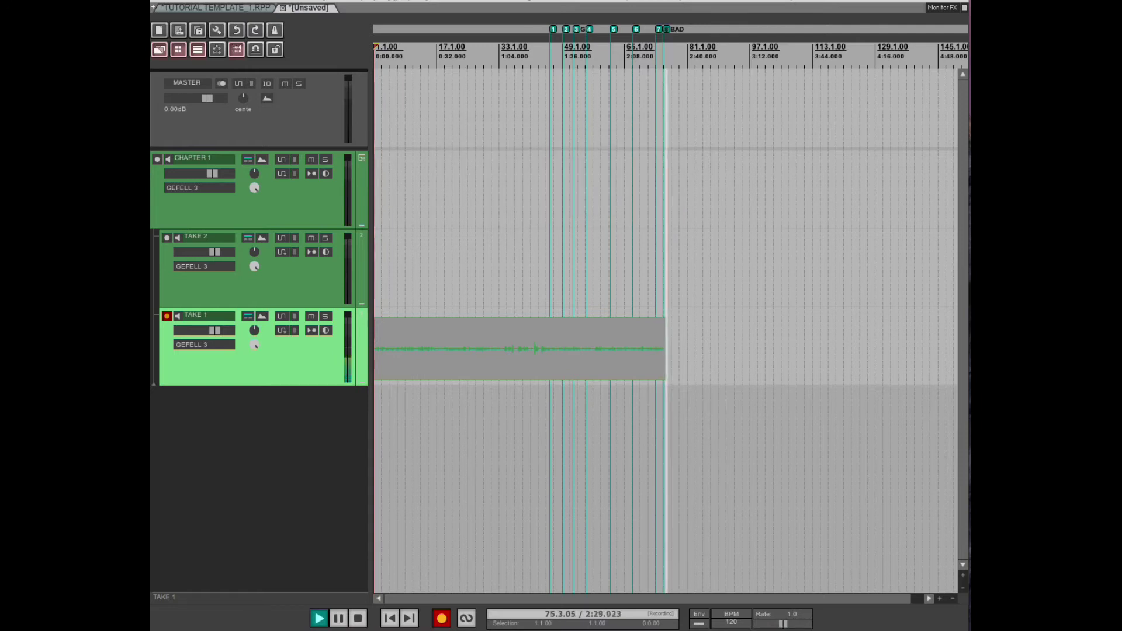
pyautogui.hotkey('shift', 'm')
pyautogui.write('ED')
pyautogui.press('Return')
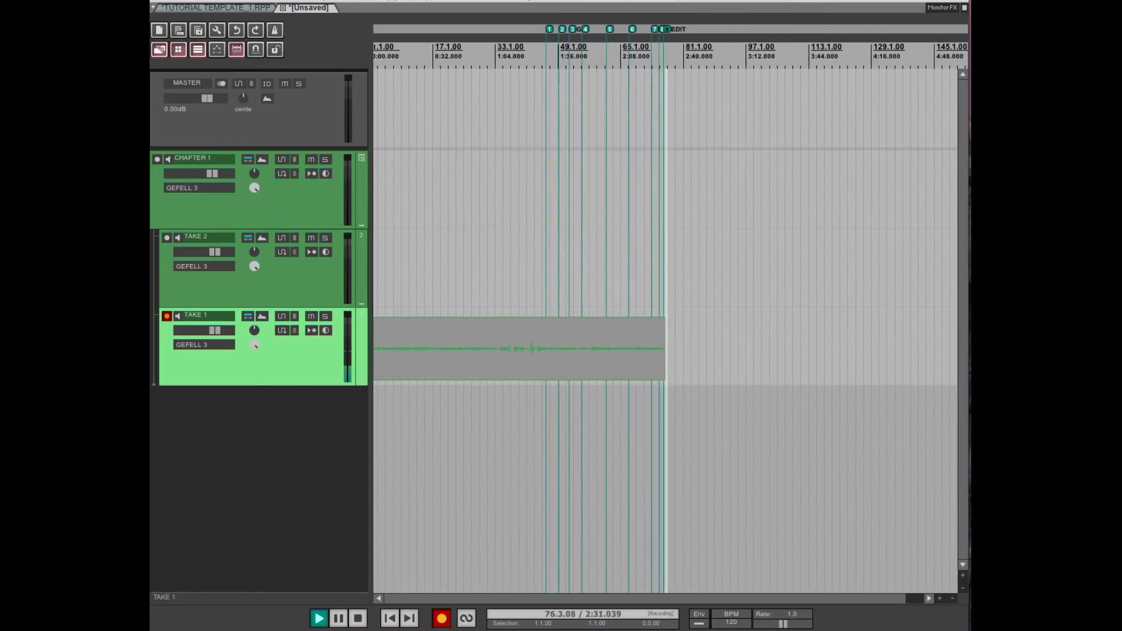
# Add two final unnamed markers to the recording and stop recording.
pyautogui.press('m')
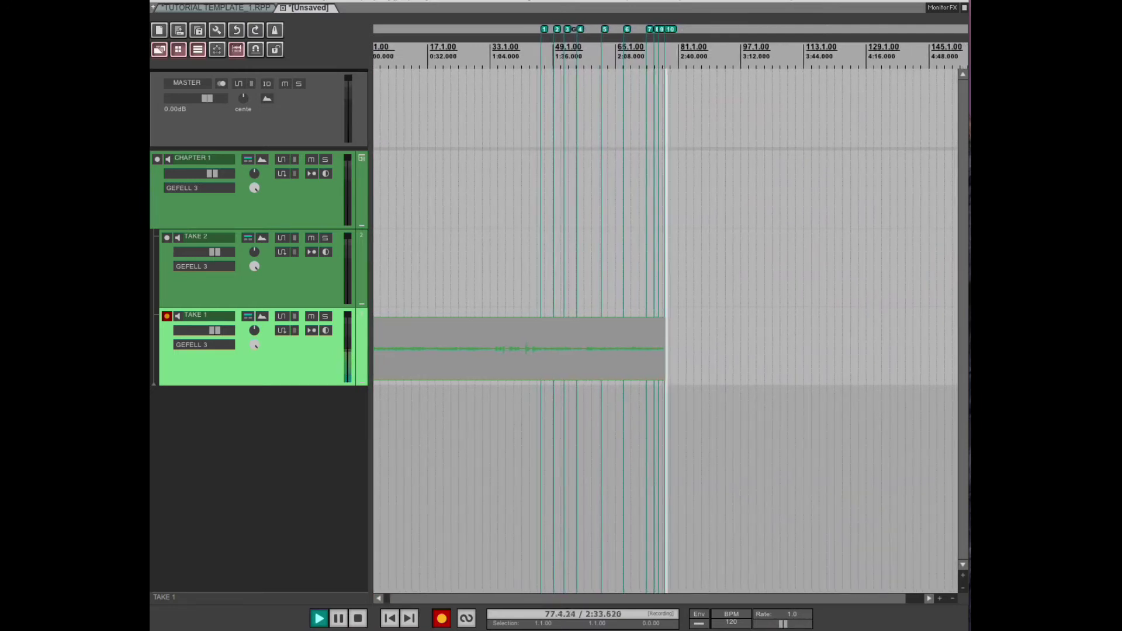
pyautogui.press('m')
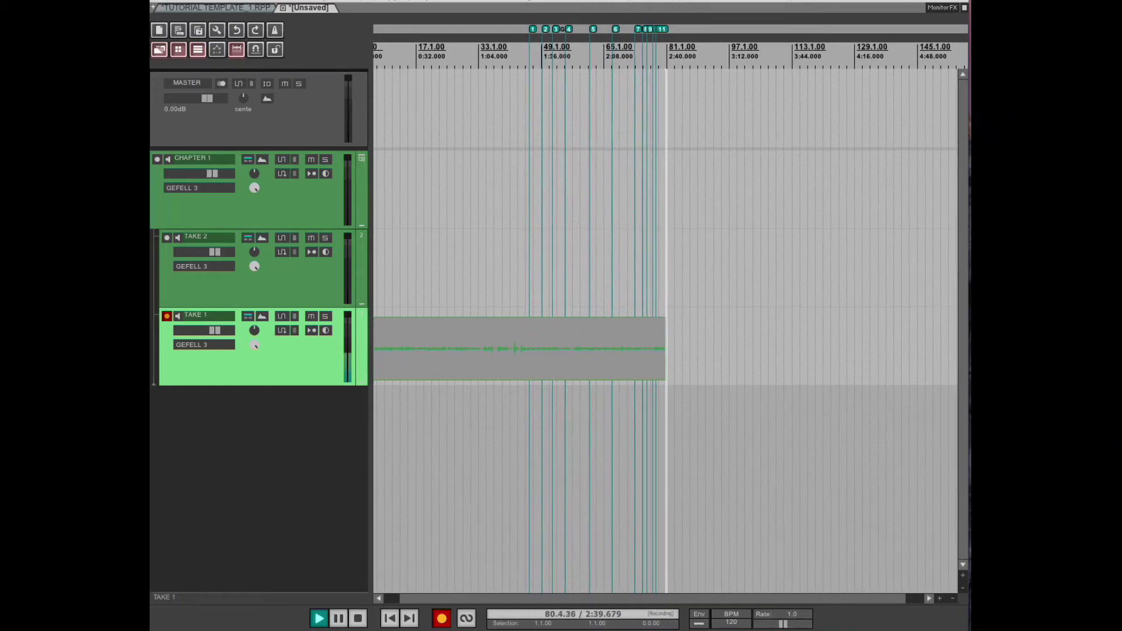
pyautogui.press('space')
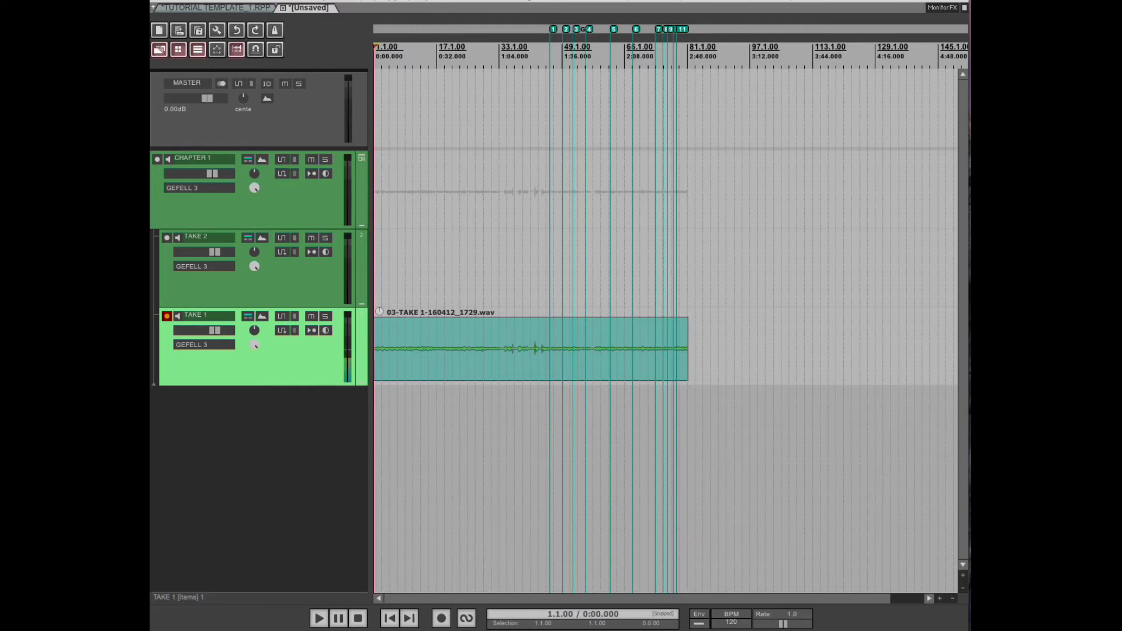
# Normalize the TAKE 1 recording to -1 dB and create a region around it named 1A.
pyautogui.hotkey('ctrl', 'shift', 'n')
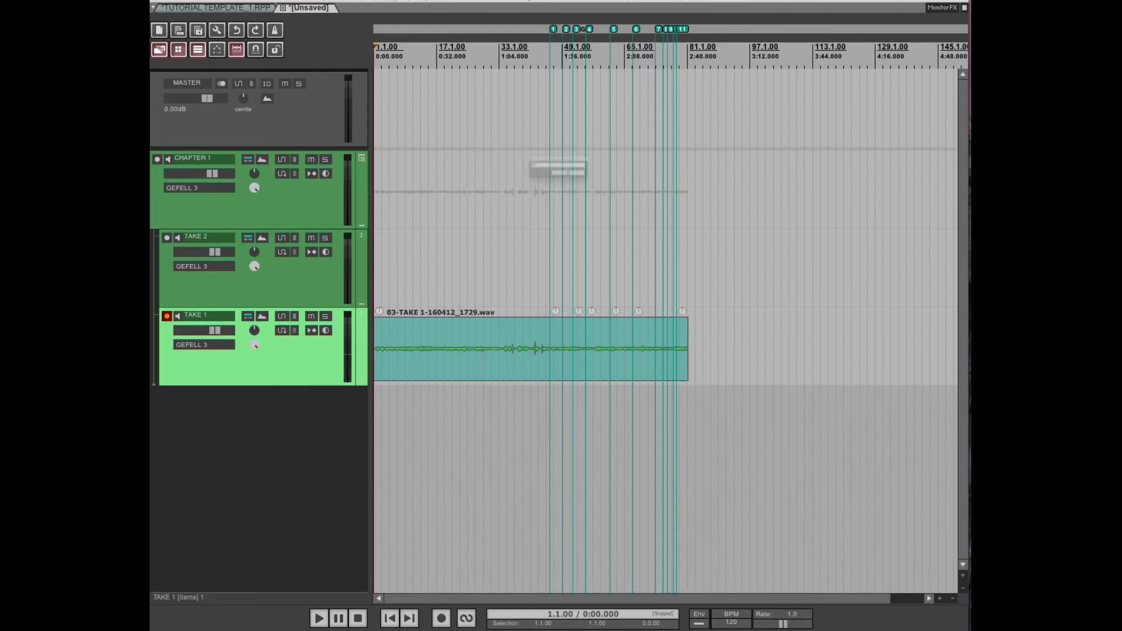
pyautogui.write('-')
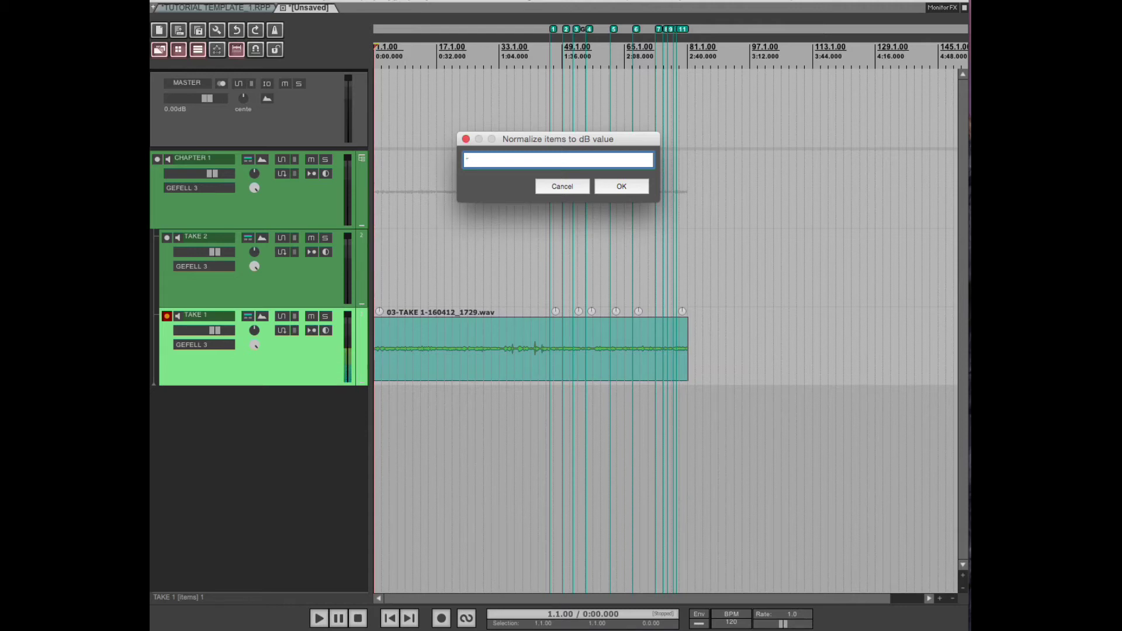
pyautogui.write('1')
pyautogui.press('Return')
pyautogui.hotkey('shift', 'r')
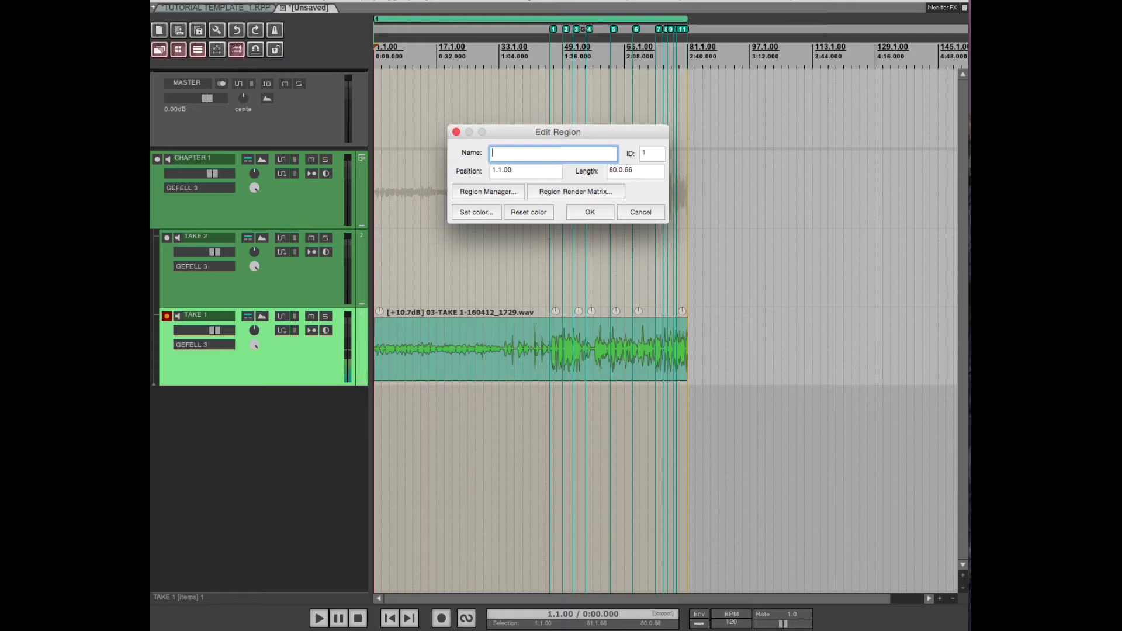
pyautogui.write('1A')
pyautogui.press('Return')
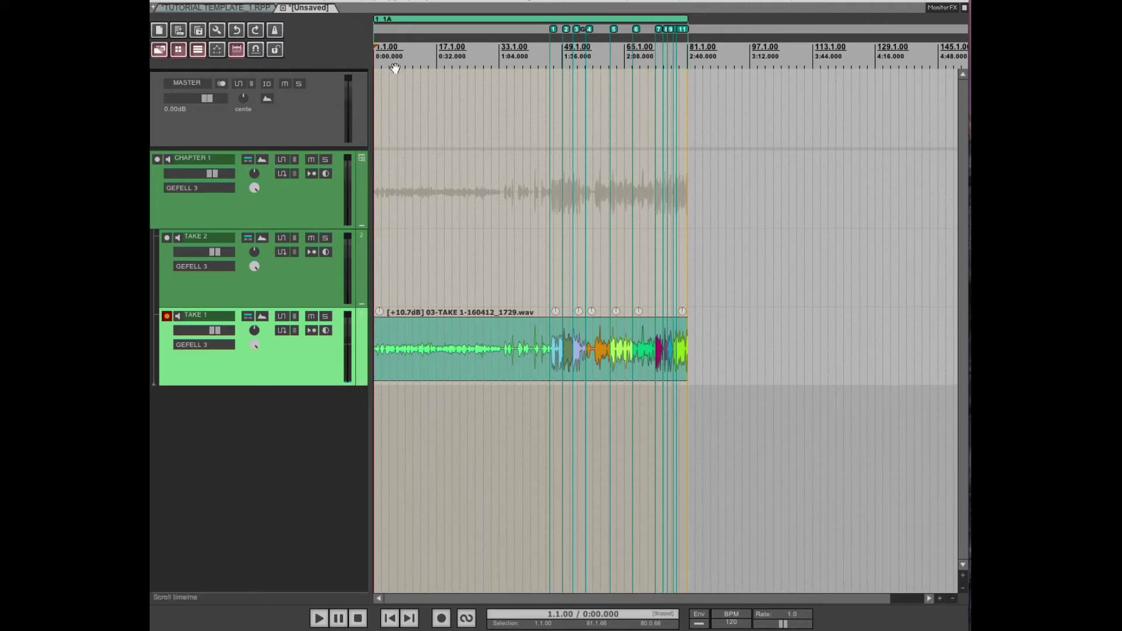
# Record a second clip on TAKE 1 from the end of the first, adding three unnamed markers, and stop recording.
pyautogui.click(376, 63)
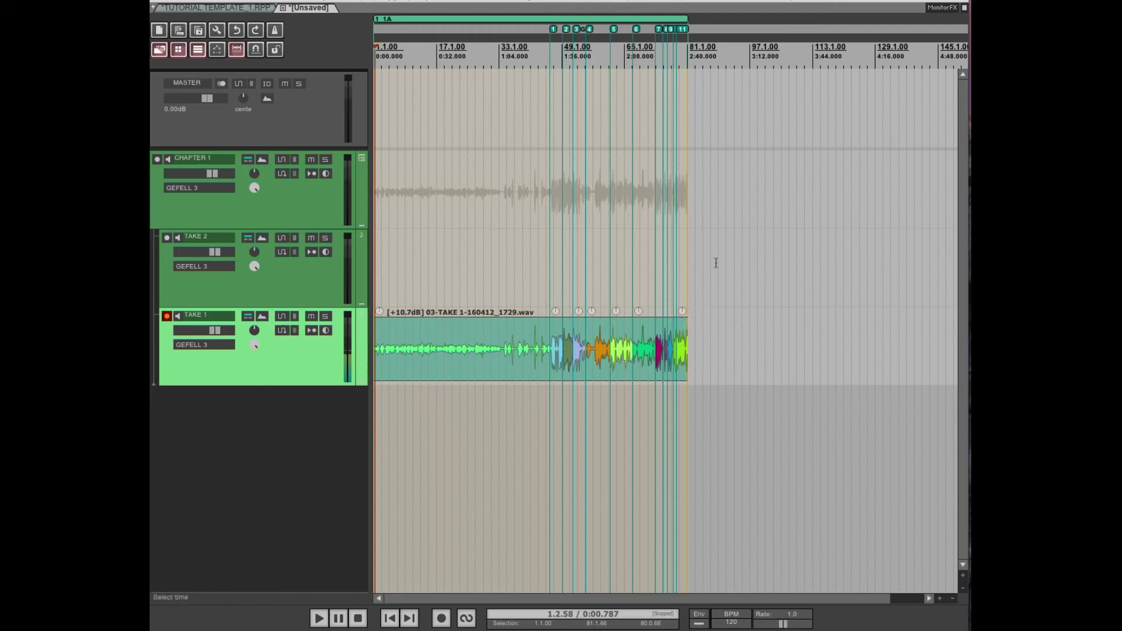
pyautogui.press('End')
pyautogui.hotkey('ctrl', 'r')
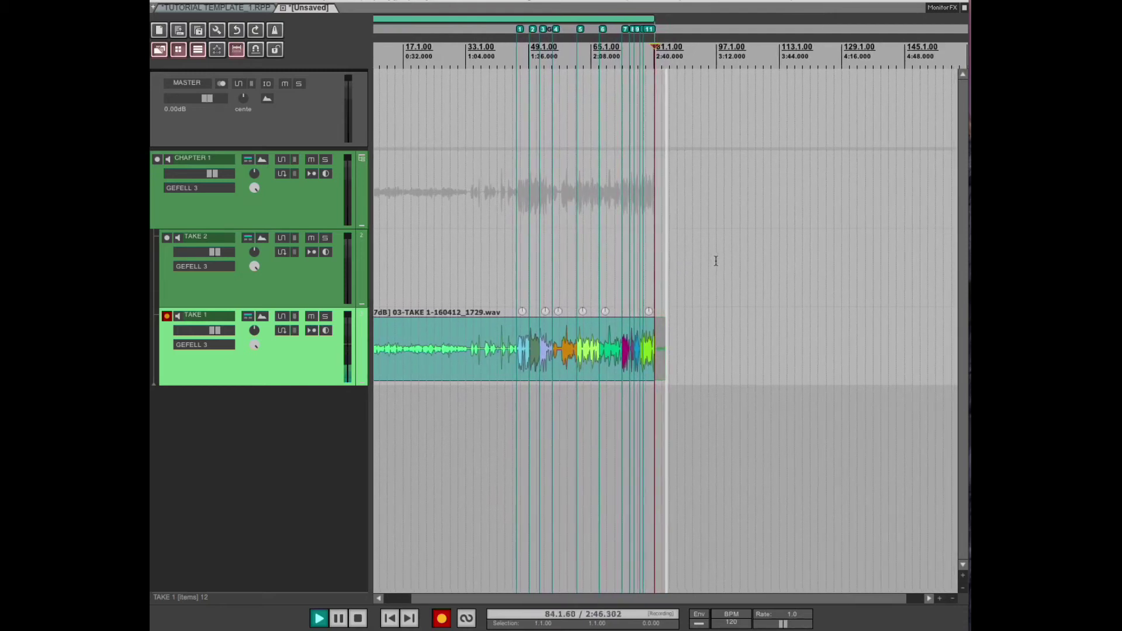
pyautogui.press('m')
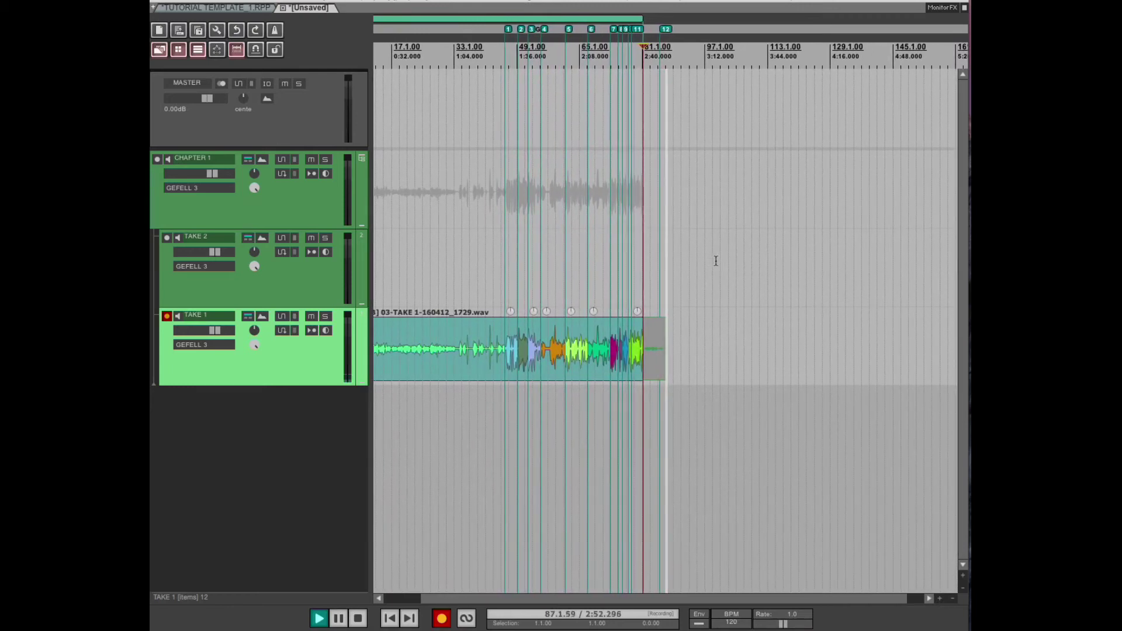
pyautogui.press('m')
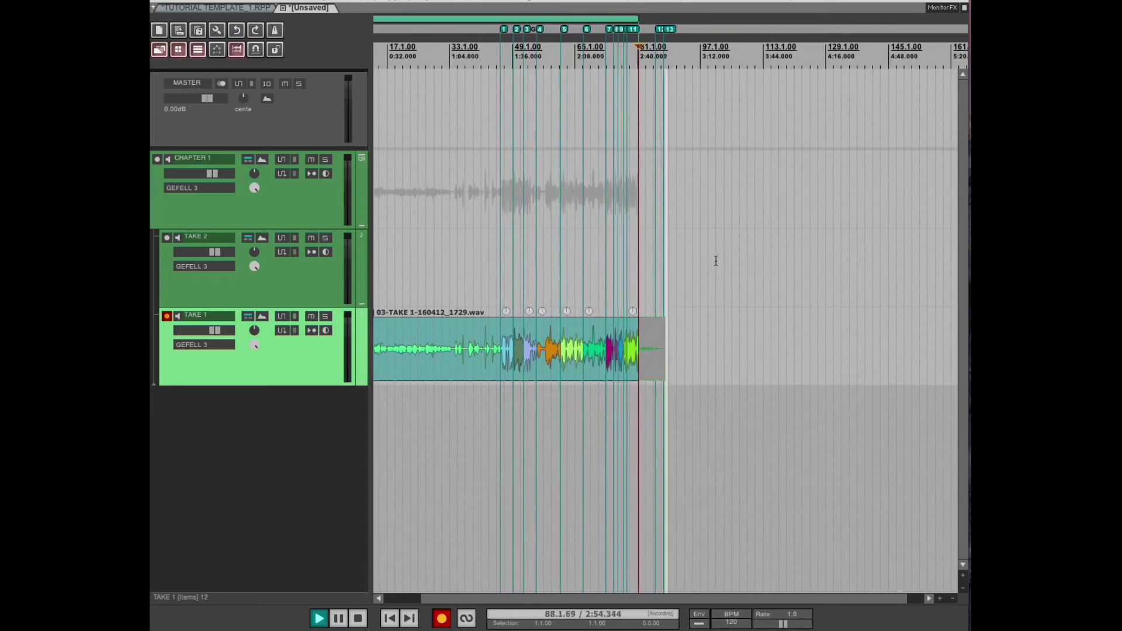
pyautogui.press('m')
pyautogui.press('space')
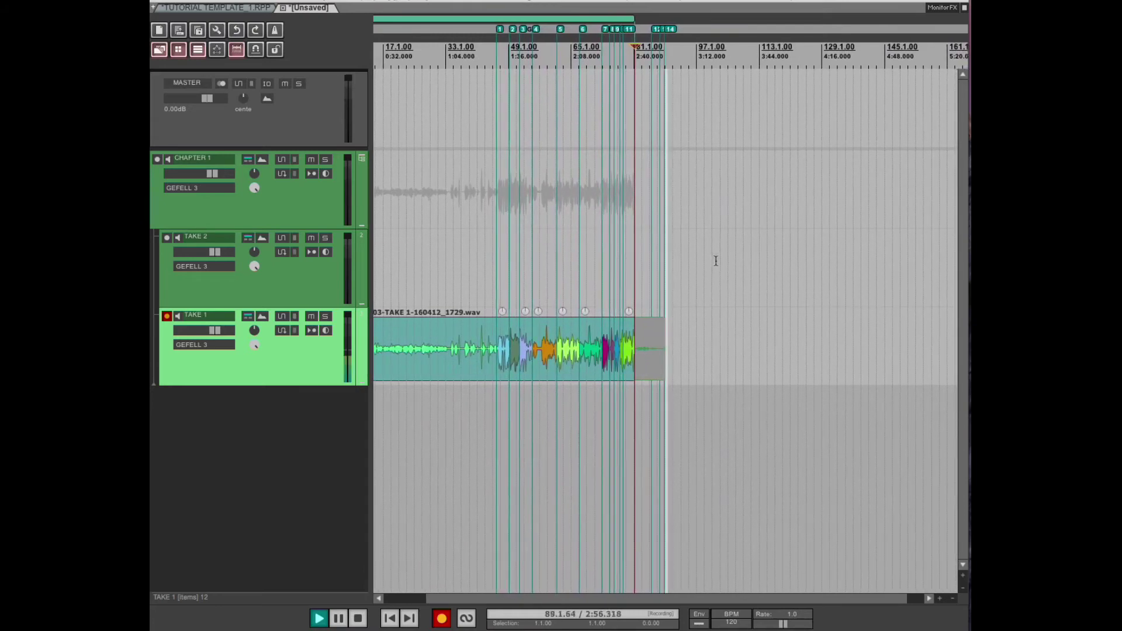
# Try normalizing the second clip to -3 dB with a region named 2A, and undo it.
pyautogui.write('-3')
pyautogui.press('Return')
pyautogui.write('2A')
pyautogui.press('Return')
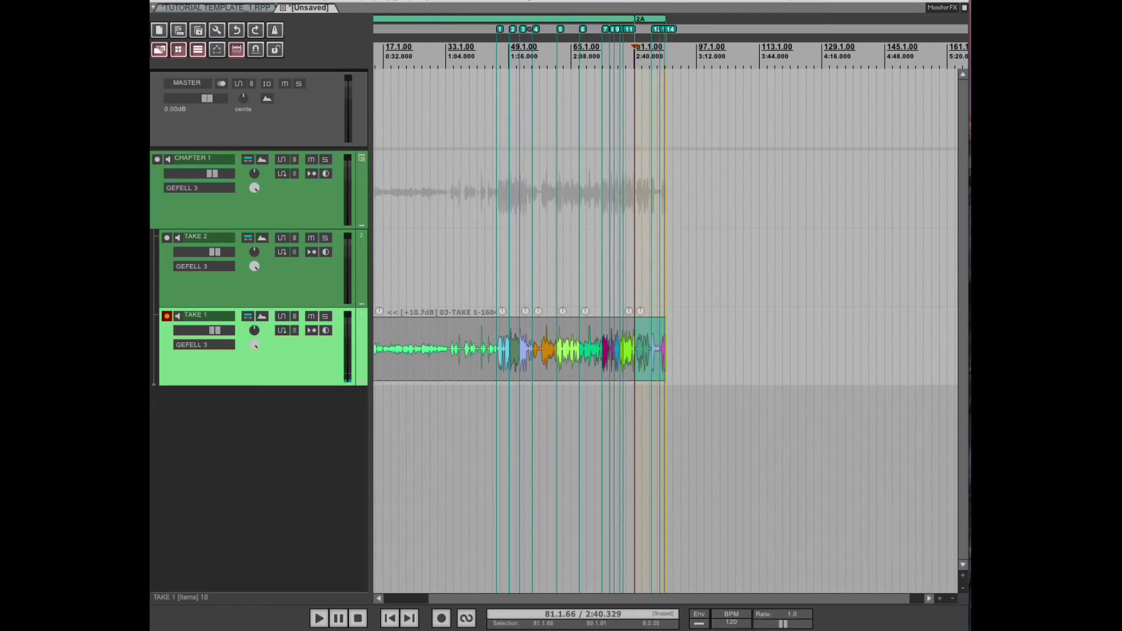
pyautogui.press('Delete')
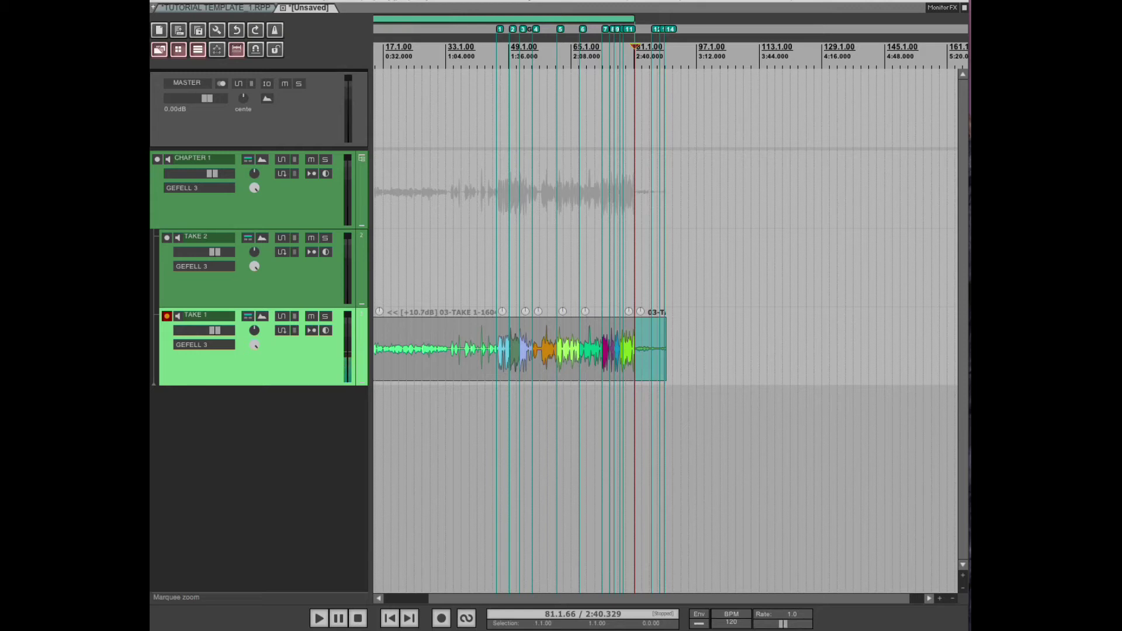
# Normalize the second TAKE 1 clip to -3 dB and name its region 1B.
pyautogui.write('n')
pyautogui.write('-3')
pyautogui.press('Return')
pyautogui.write('1B')
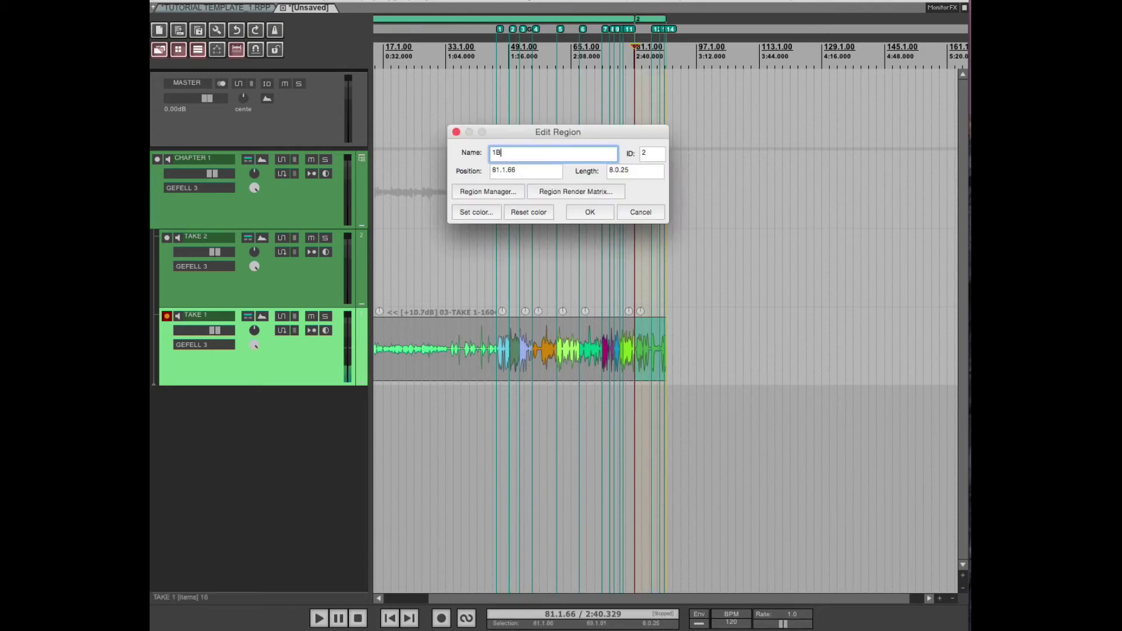
pyautogui.press('Return')
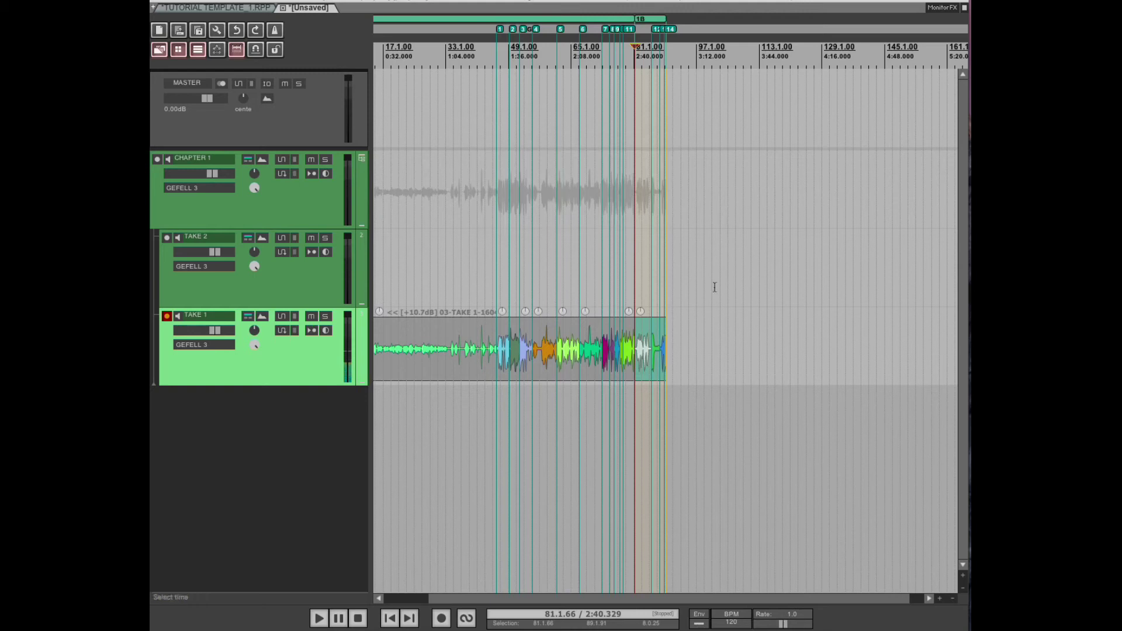
# Move the TAKE 2 track below TAKE 1 and record a clip onto it after the last one, adding several unnamed markers.
pyautogui.moveTo(280, 261); pyautogui.dragTo(287, 374)
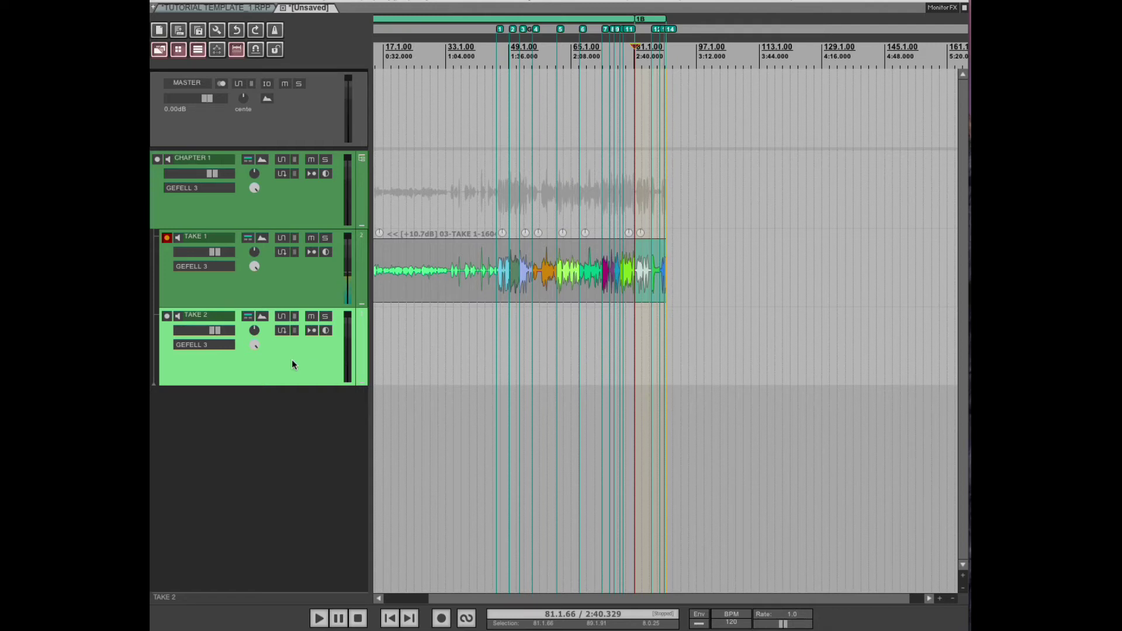
pyautogui.hotkey('ctrl', 'r')
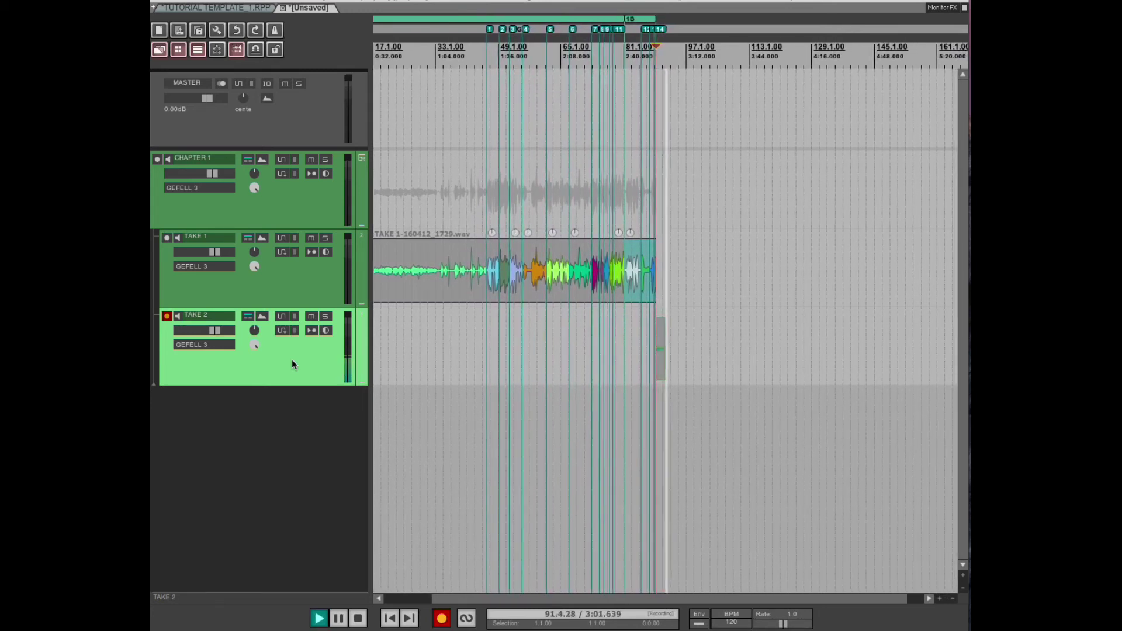
pyautogui.press('m')
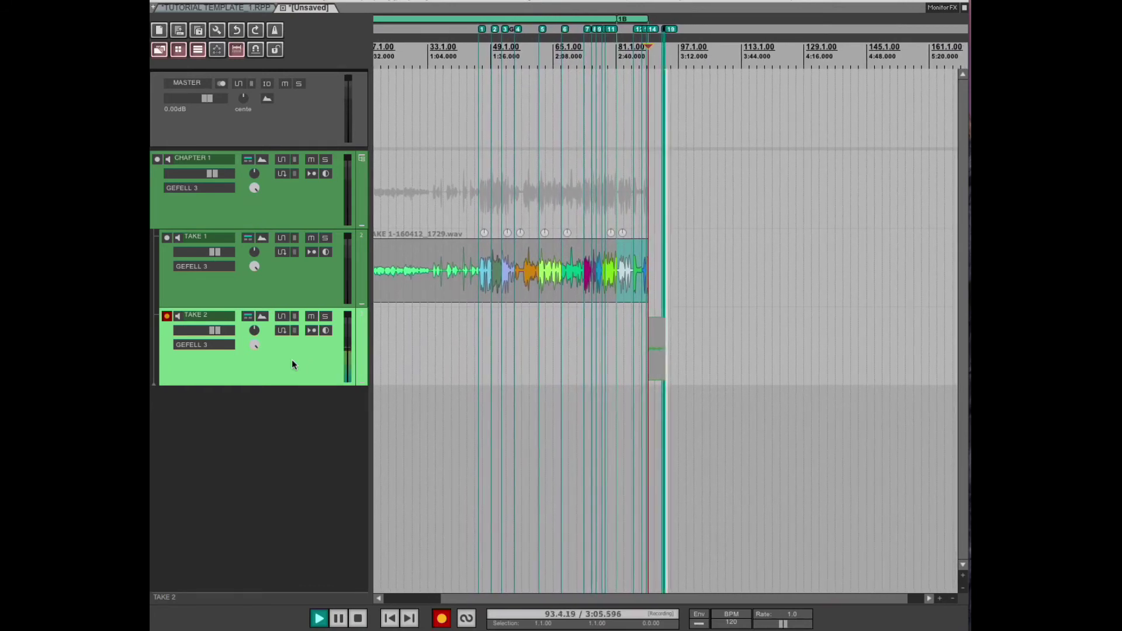
pyautogui.press('space')
# Normalize the new TAKE 2 clip to -1 dB and name its region 2A.
pyautogui.write('n')
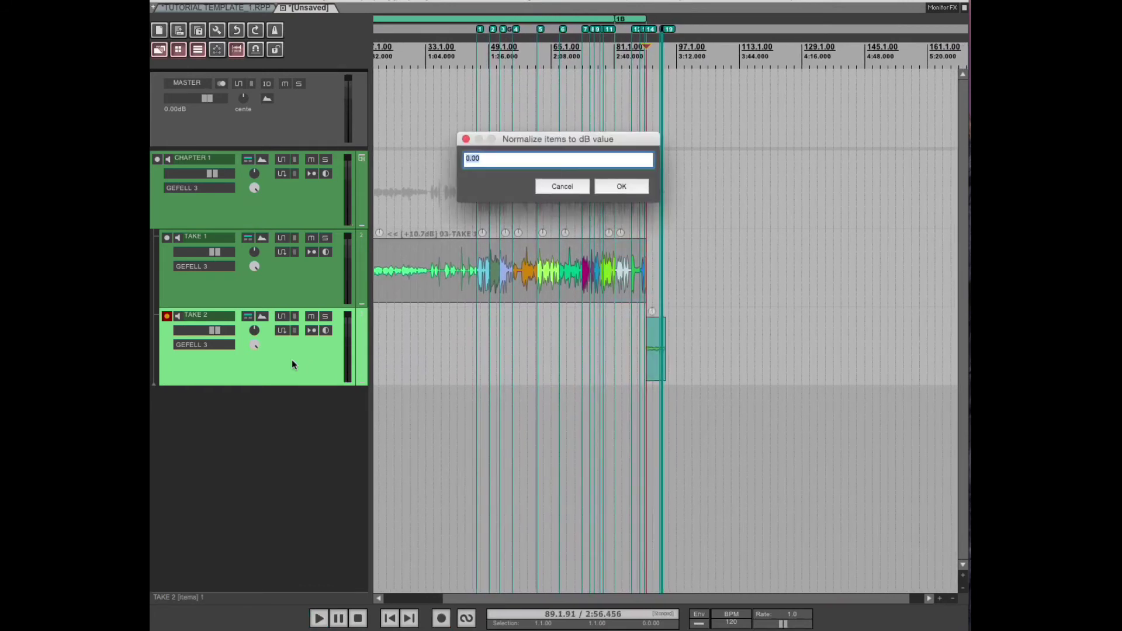
pyautogui.write('-1')
pyautogui.press('Return')
pyautogui.hotkey('shift', 'r')
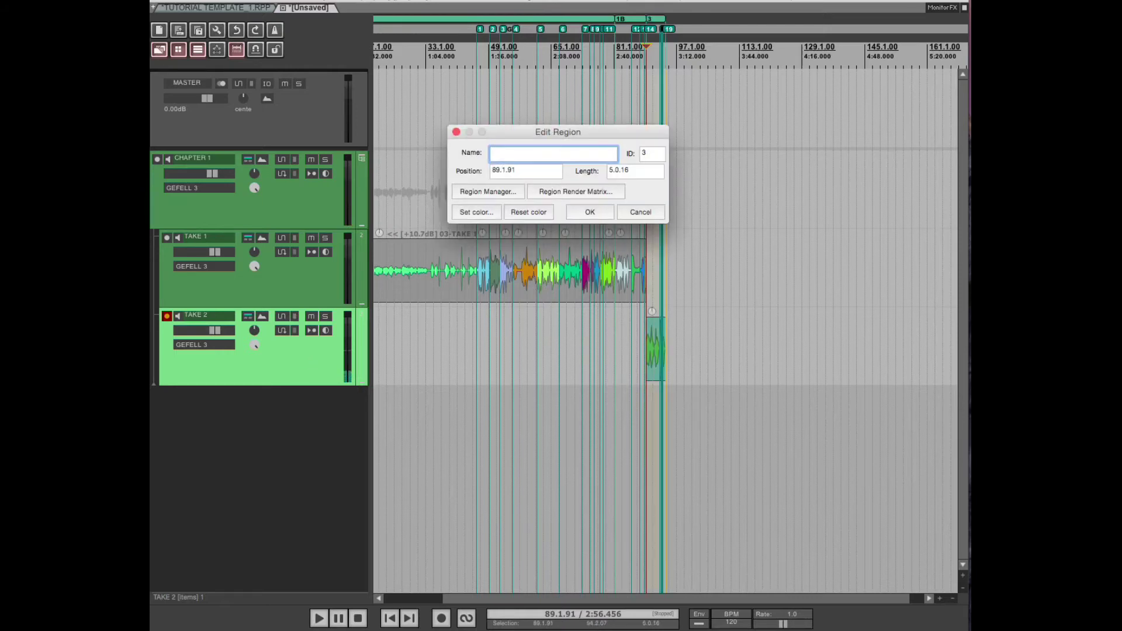
pyautogui.write('2A')
pyautogui.press('Return')
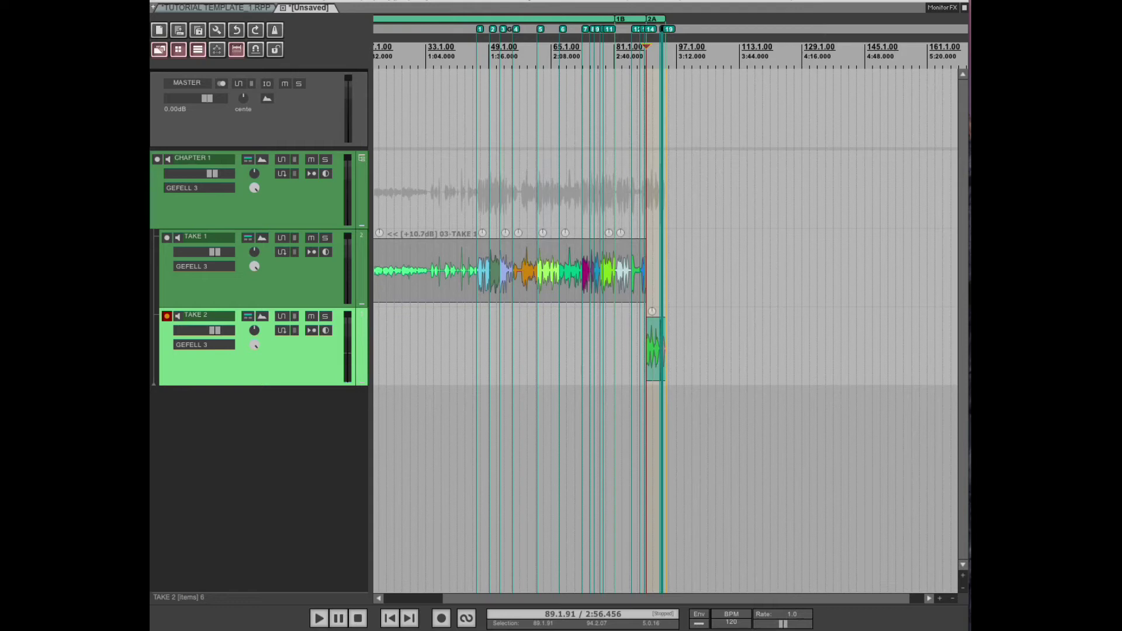
# Record a second TAKE 2 clip with three unnamed markers, normalize it to -3 dB and name its region 2B.
pyautogui.hotkey('ctrl', 'r')
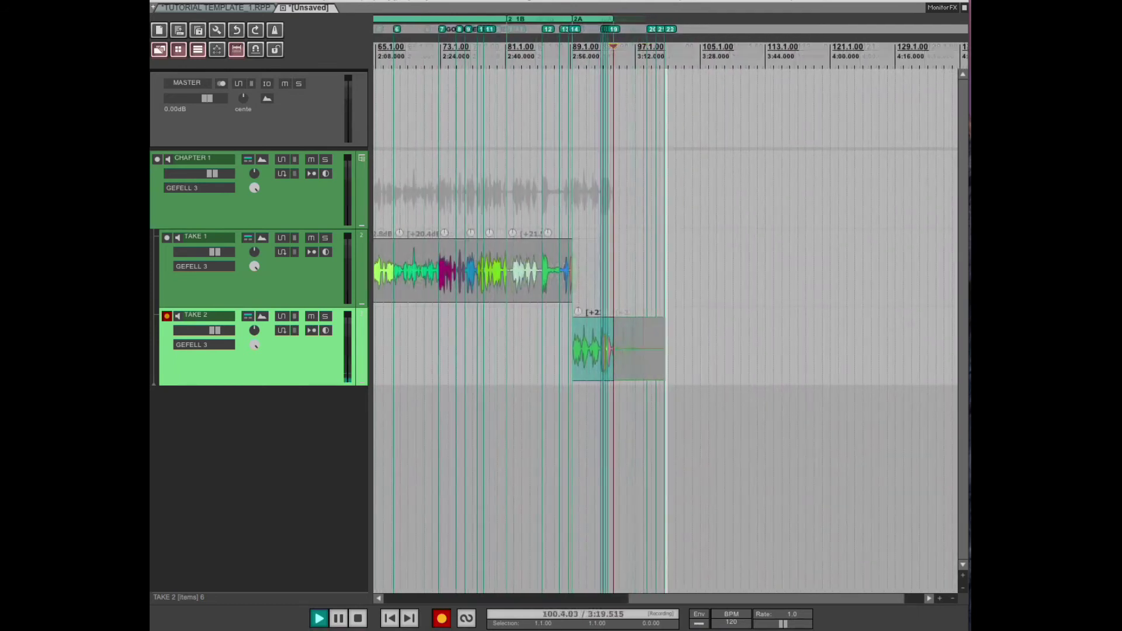
pyautogui.press('space')
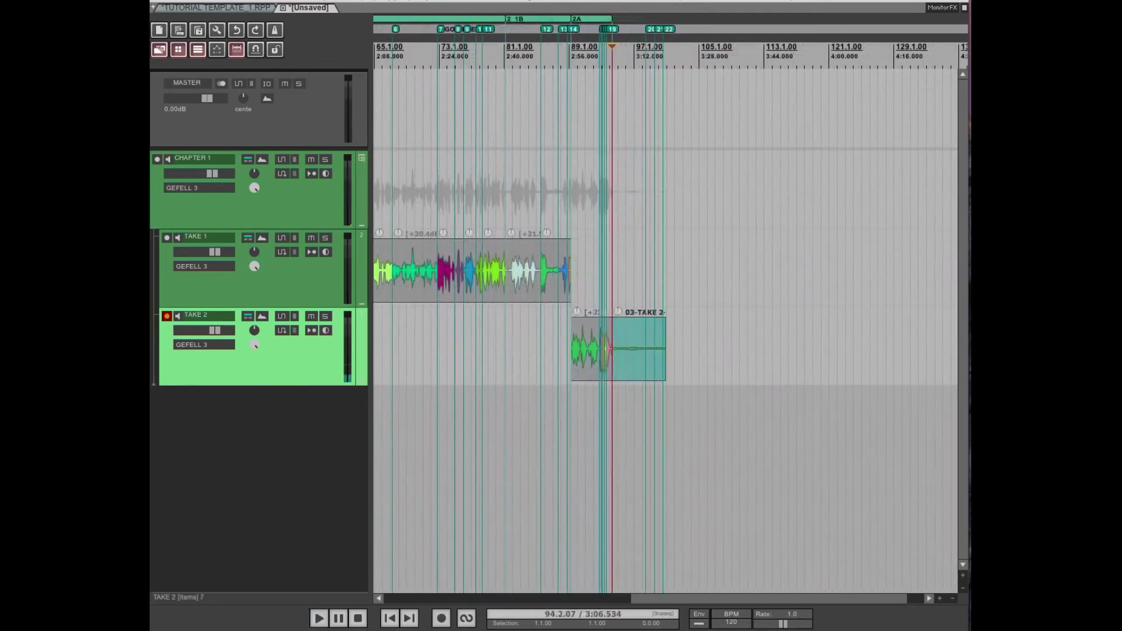
pyautogui.write('-3')
pyautogui.press('Return')
pyautogui.write('2B')
pyautogui.press('Return')
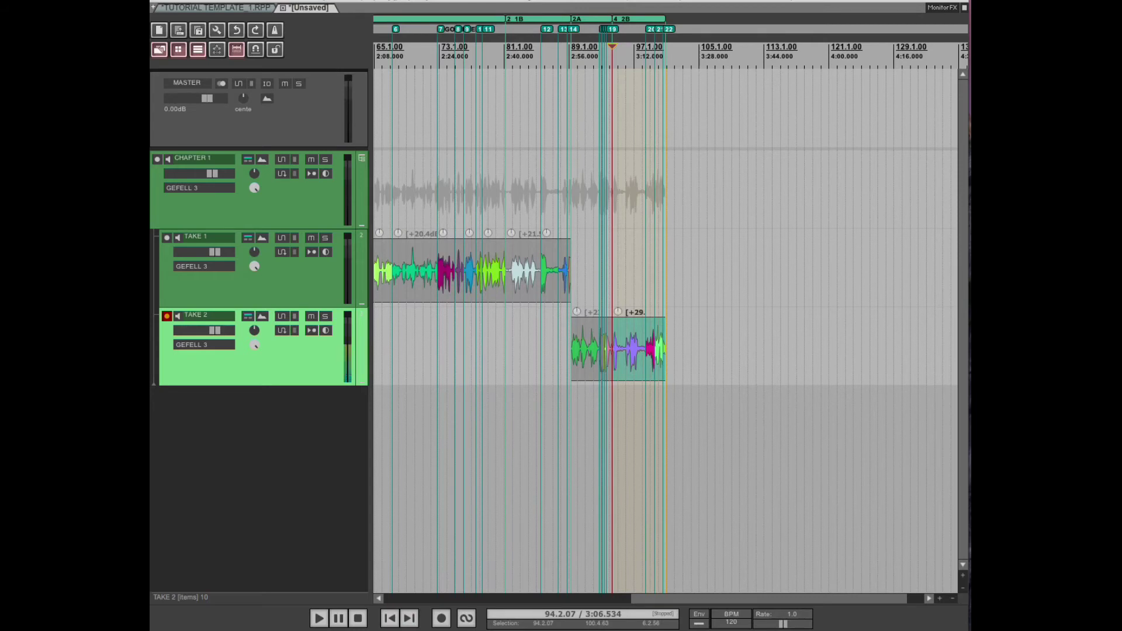
# Delete the long opening clip of TAKE 1 that lies before the first marker.
pyautogui.press('-')
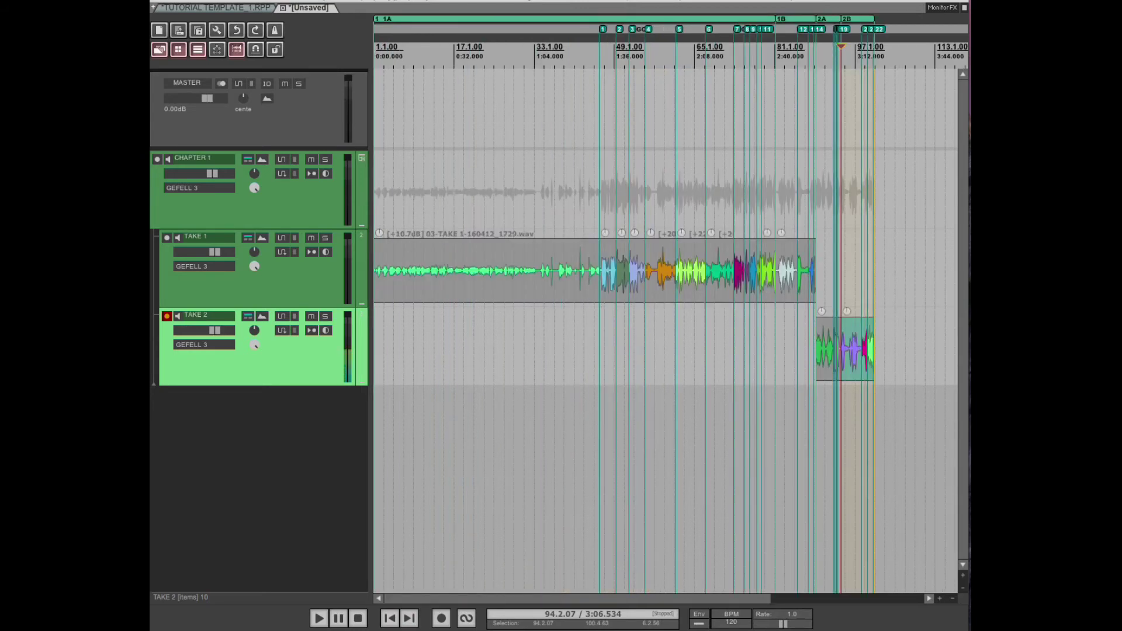
pyautogui.click(485, 278)
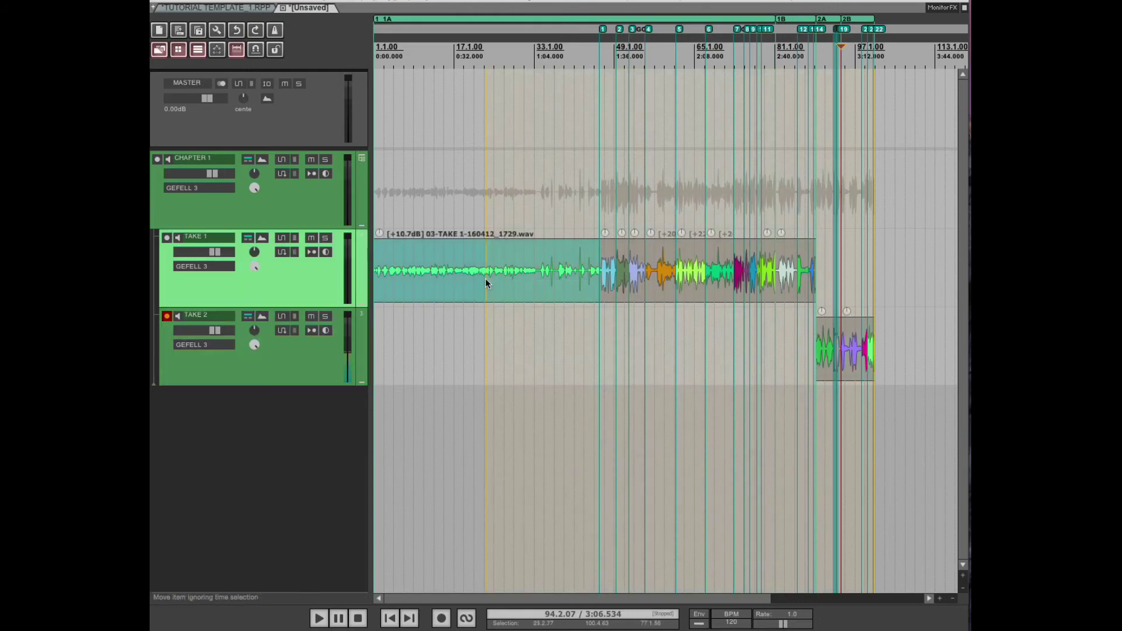
pyautogui.click(485, 278)
pyautogui.press('Delete')
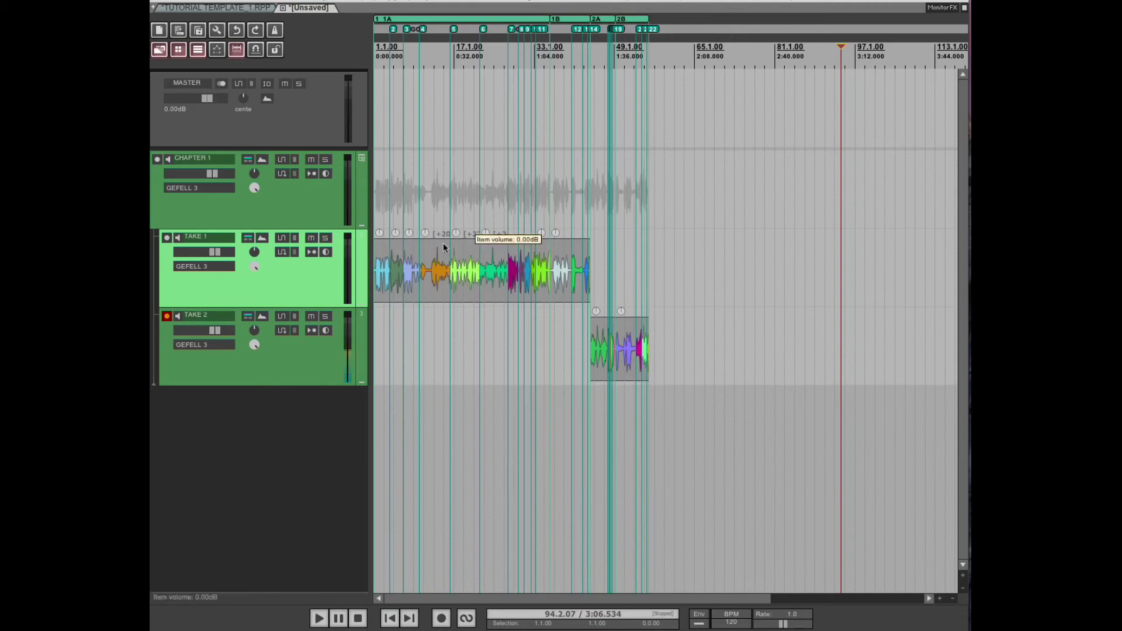
# Try moving the clip at the start of region 1B along TAKE 1, and undo the move.
pyautogui.click(197, 50)
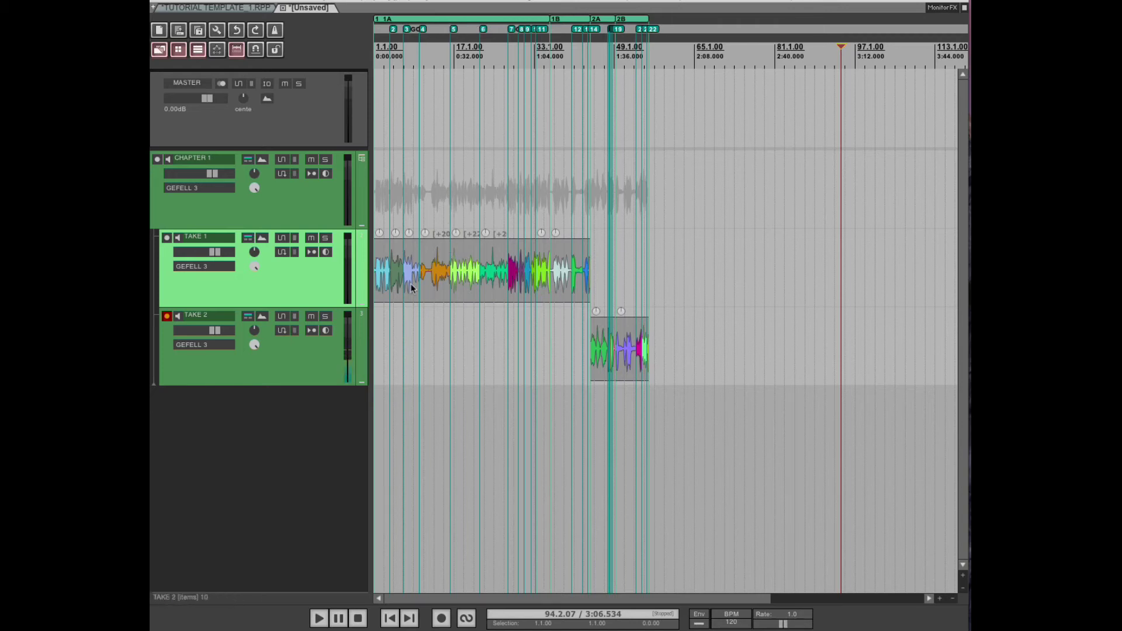
pyautogui.scroll(4, 518, 298)
pyautogui.moveTo(595, 279)
pyautogui.mouseDown()
pyautogui.moveTo(584, 280)
pyautogui.moveTo(614, 280)
pyautogui.mouseUp()
pyautogui.hotkey('ctrl', 'z')
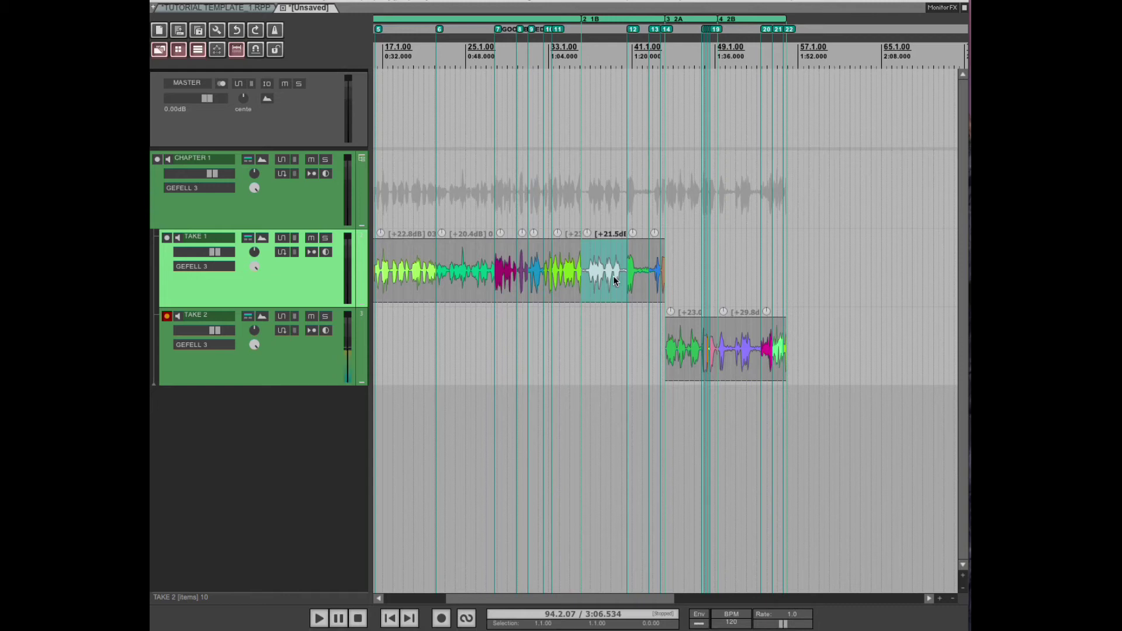
# Delete the first clip of TAKE 2, at the start of region 2A.
pyautogui.scroll(4, 681, 347)
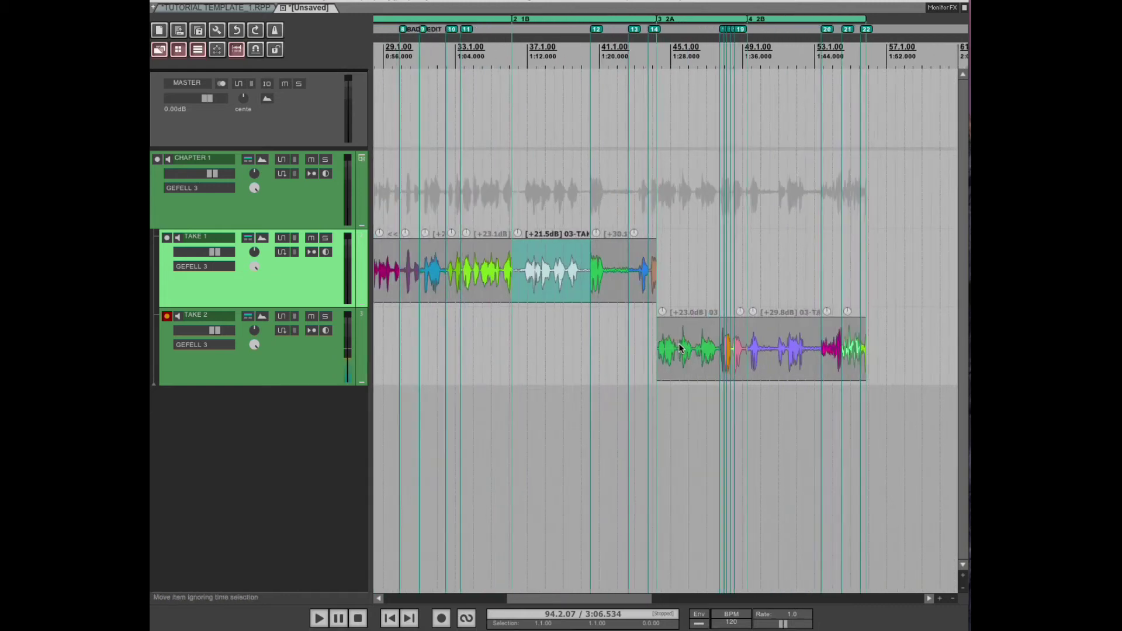
pyautogui.click(680, 347)
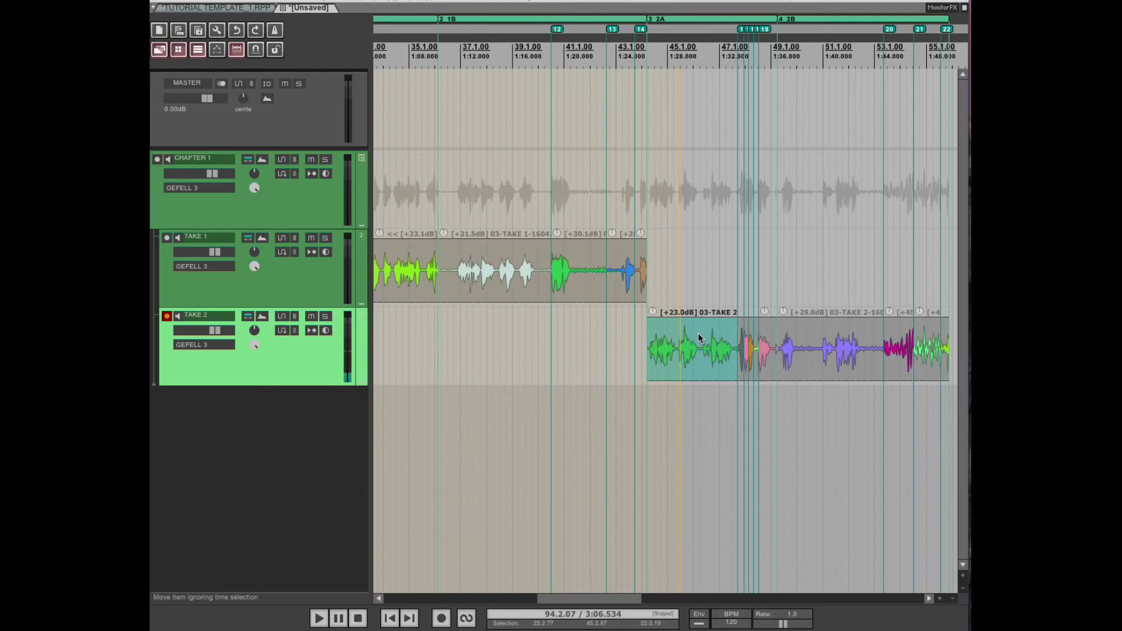
pyautogui.press('Delete')
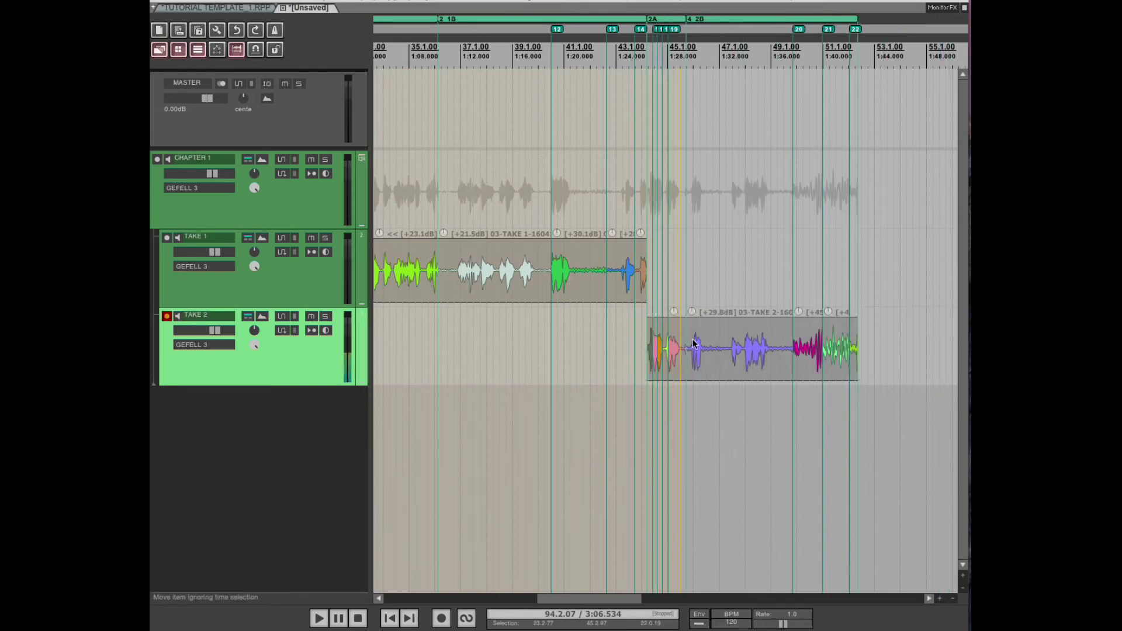
# Create a new folder track named CHAPTER 2 with a child track named TAKE 1.
pyautogui.scroll(-5, 562, 363)
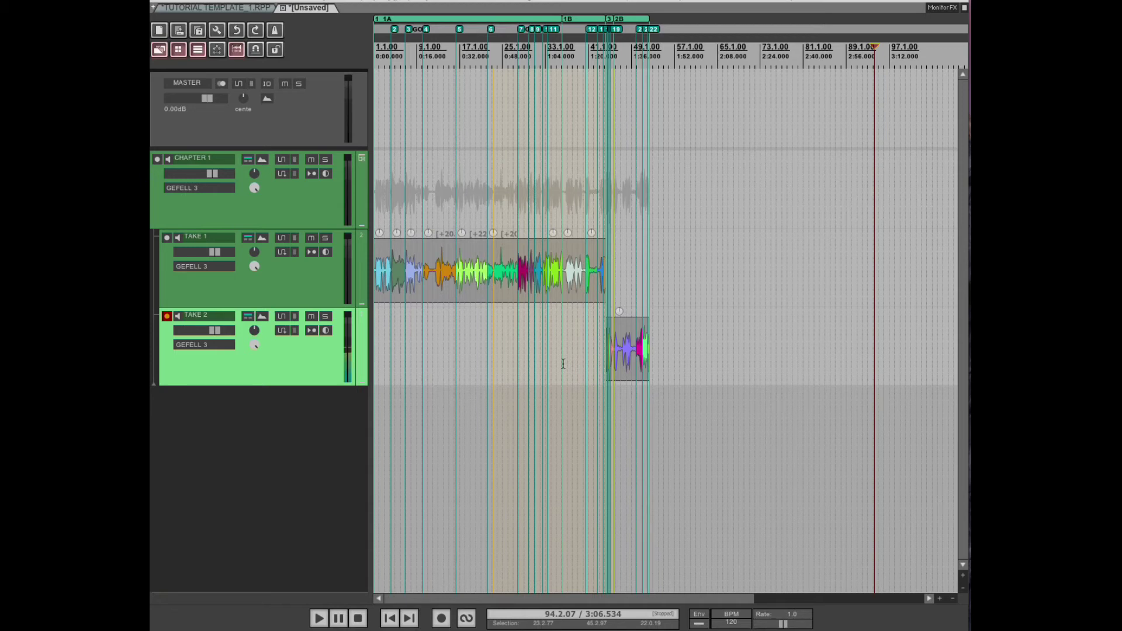
pyautogui.hotkey('ctrl', 't')
pyautogui.write('CHAPTER 2')
pyautogui.press('Return')
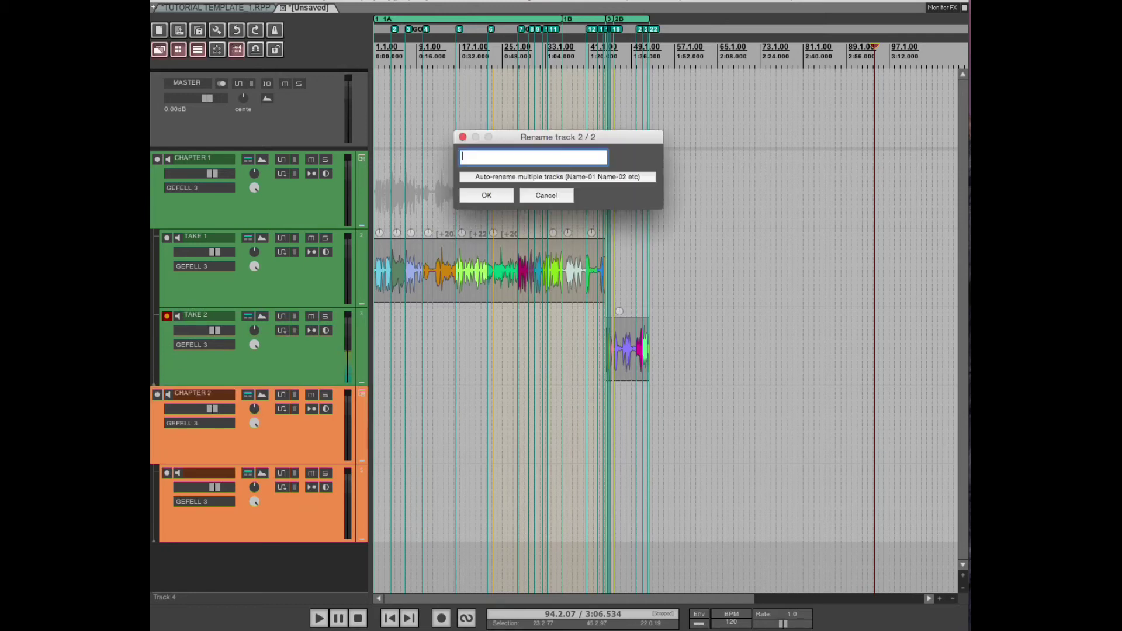
pyautogui.write('TAKE 1')
pyautogui.press('Return')
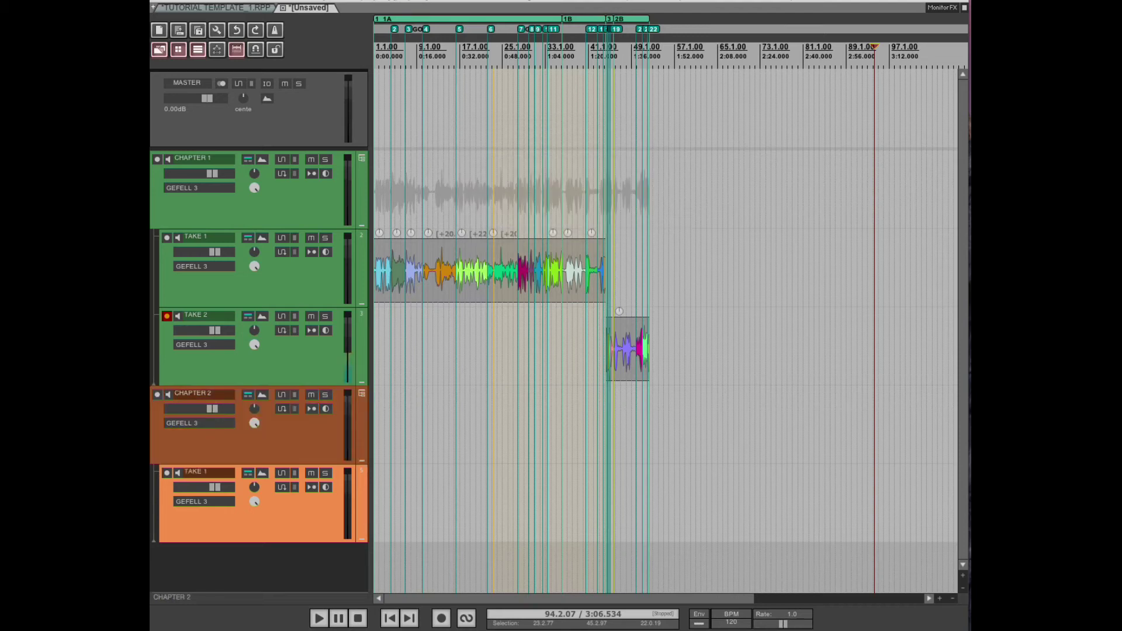
# Add a TAKE 2 track to the CHAPTER 2 folder and arrange the tracks so TAKE 1 sits above it.
pyautogui.hotkey('ctrl', 't')
pyautogui.write('TAKE 2')
pyautogui.press('Return')
pyautogui.scroll(-2, 310, 432)
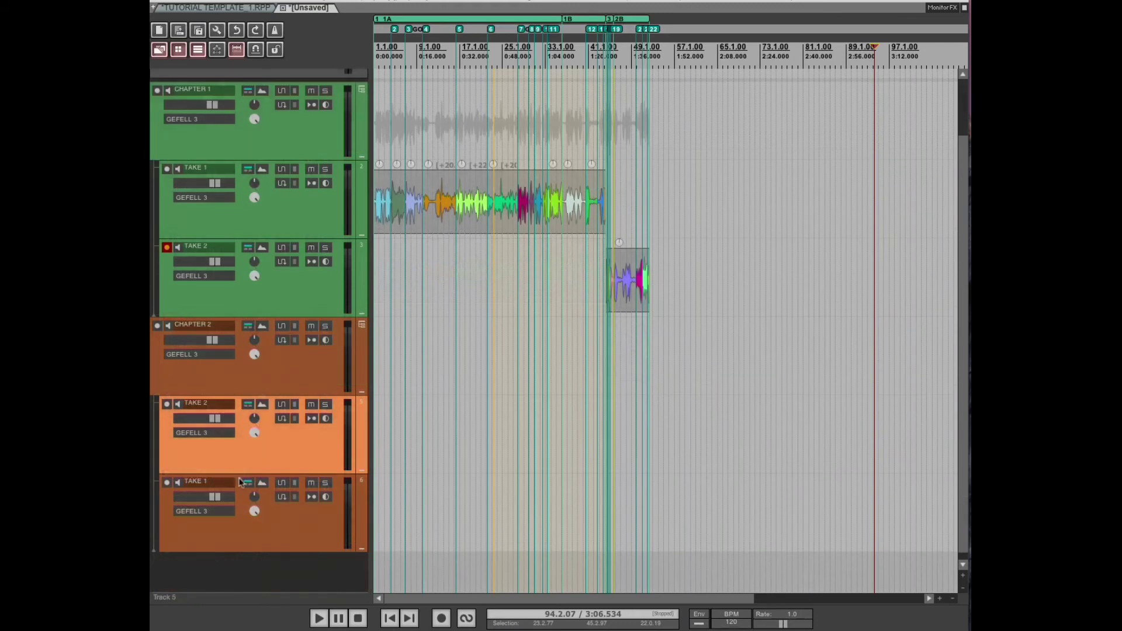
pyautogui.moveTo(231, 497); pyautogui.dragTo(292, 426)
# Record a clip onto CHAPTER 2's TAKE 1 after the last clip, adding three unnamed markers, and stop recording.
pyautogui.hotkey('ctrl', 'r')
pyautogui.press('m')
pyautogui.press('m')
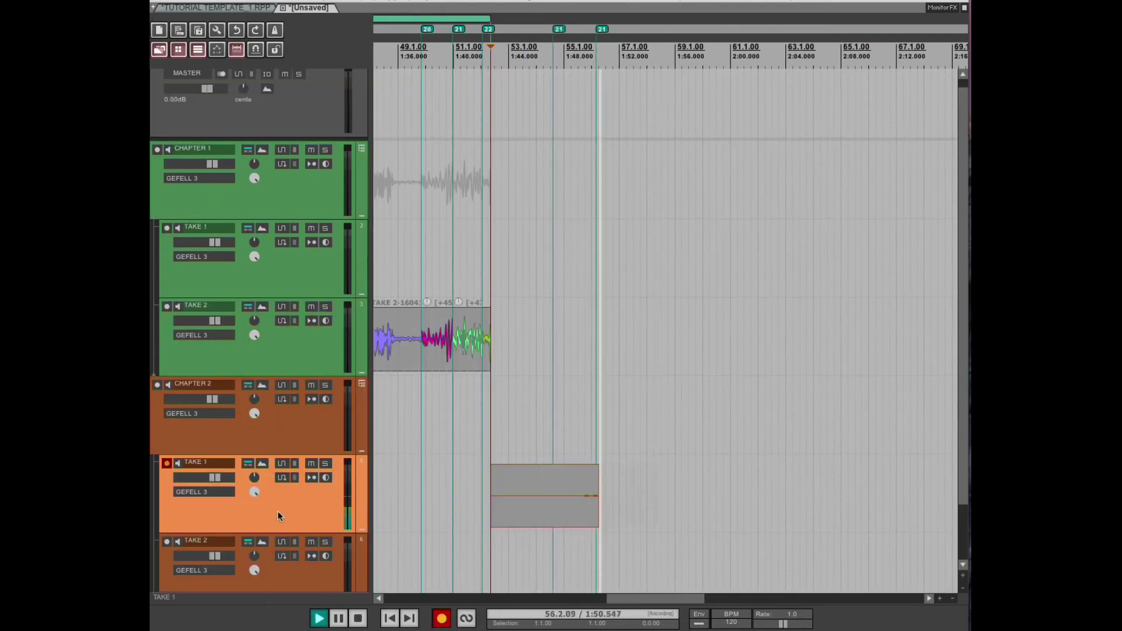
pyautogui.press('m')
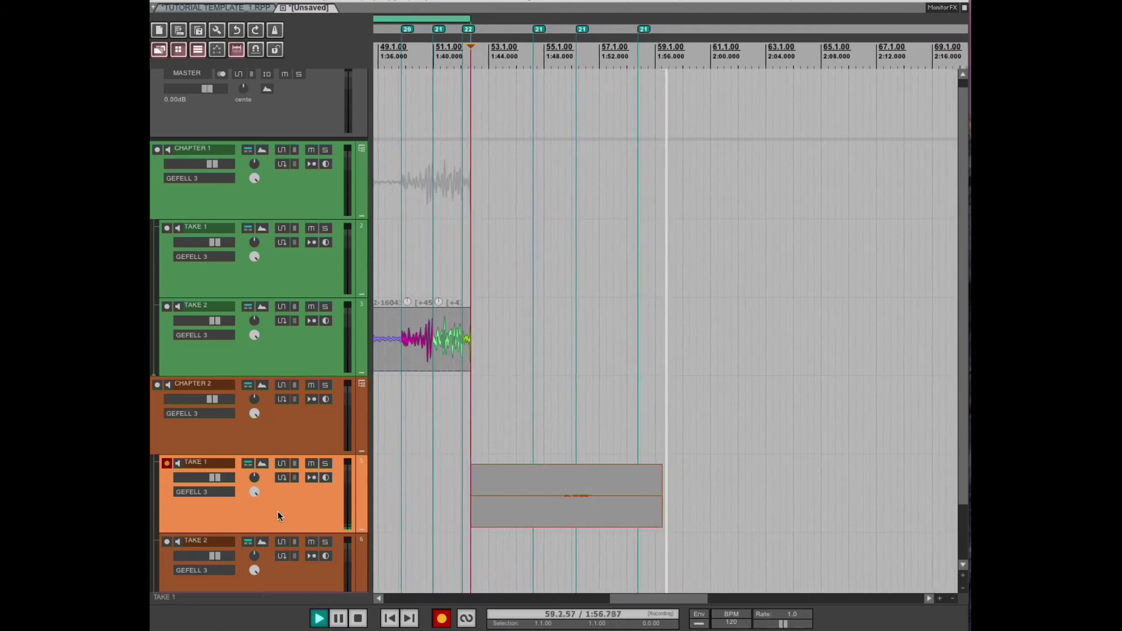
pyautogui.press('space')
# Normalize CHAPTER 2's first TAKE 1 recording to -1 dB and name its region 1A.
pyautogui.write('n-1')
pyautogui.press('Return')
pyautogui.hotkey('shift', 'r')
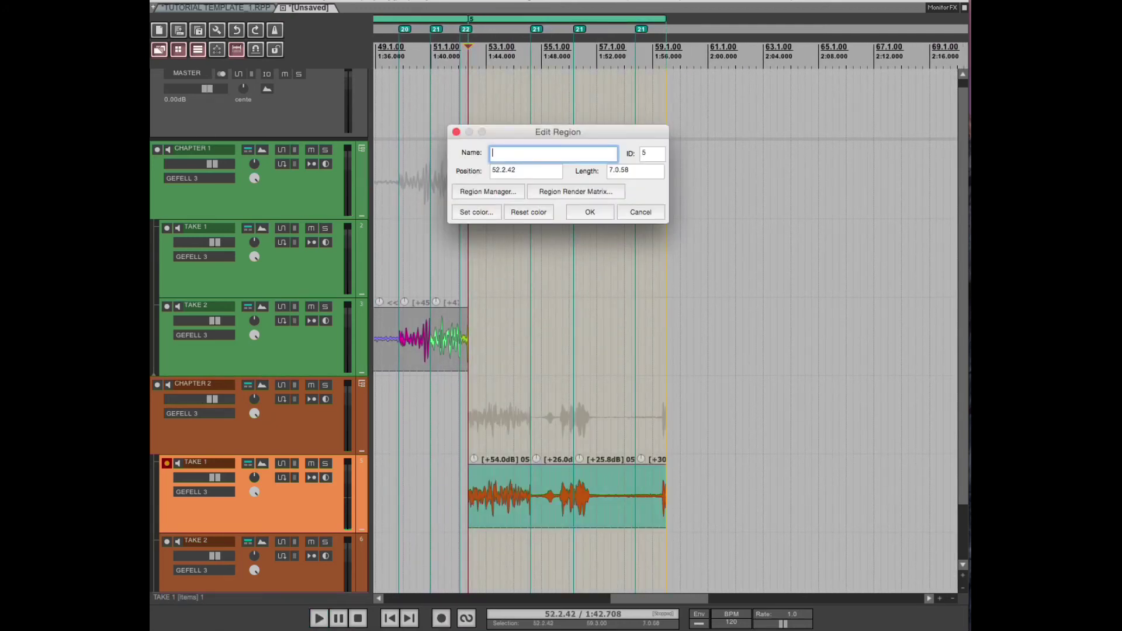
pyautogui.write('1A')
pyautogui.press('Return')
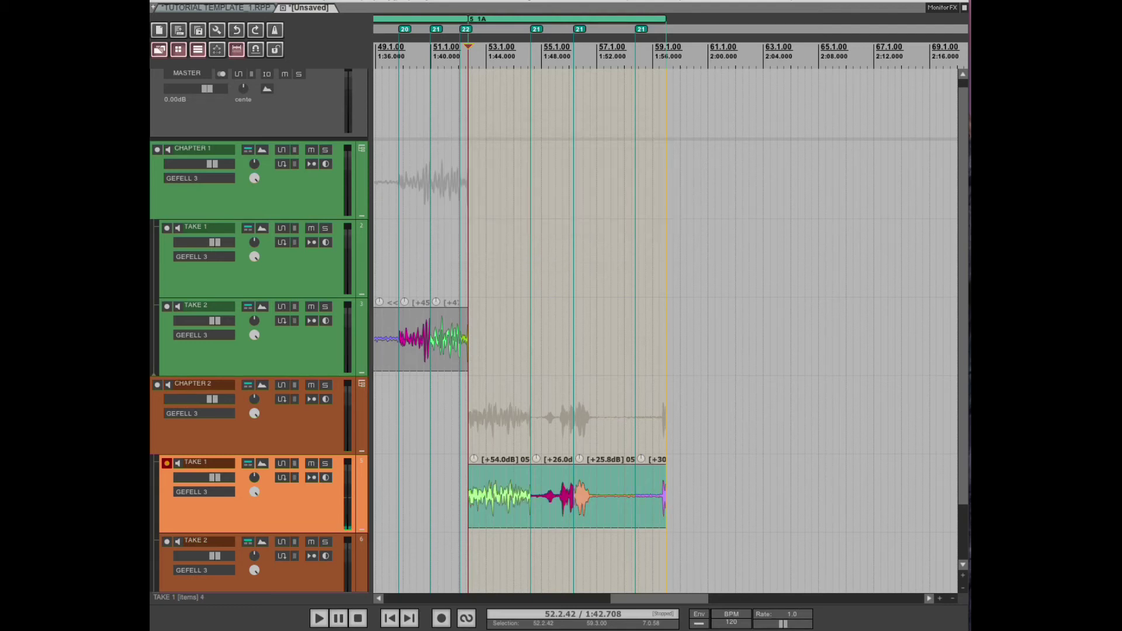
# Record a second clip on CHAPTER 2's TAKE 1, adding an unnamed marker and one named EDIT 1, and stop recording.
pyautogui.hotkey('ctrl', 'r')
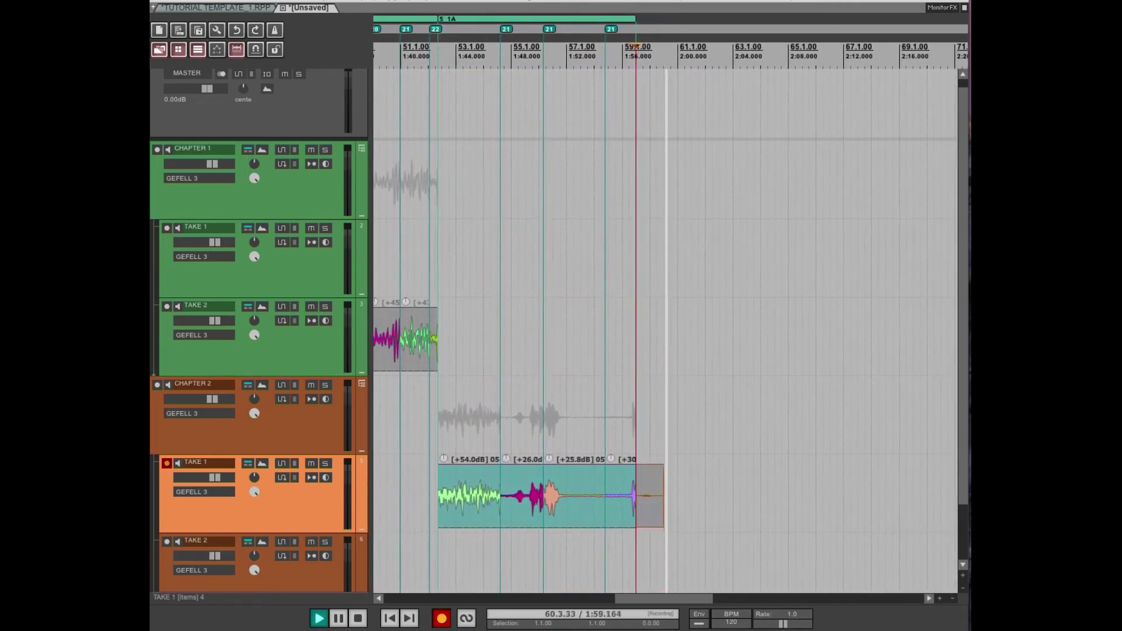
pyautogui.hotkey('shift', 'm')
pyautogui.write('EDIT 1')
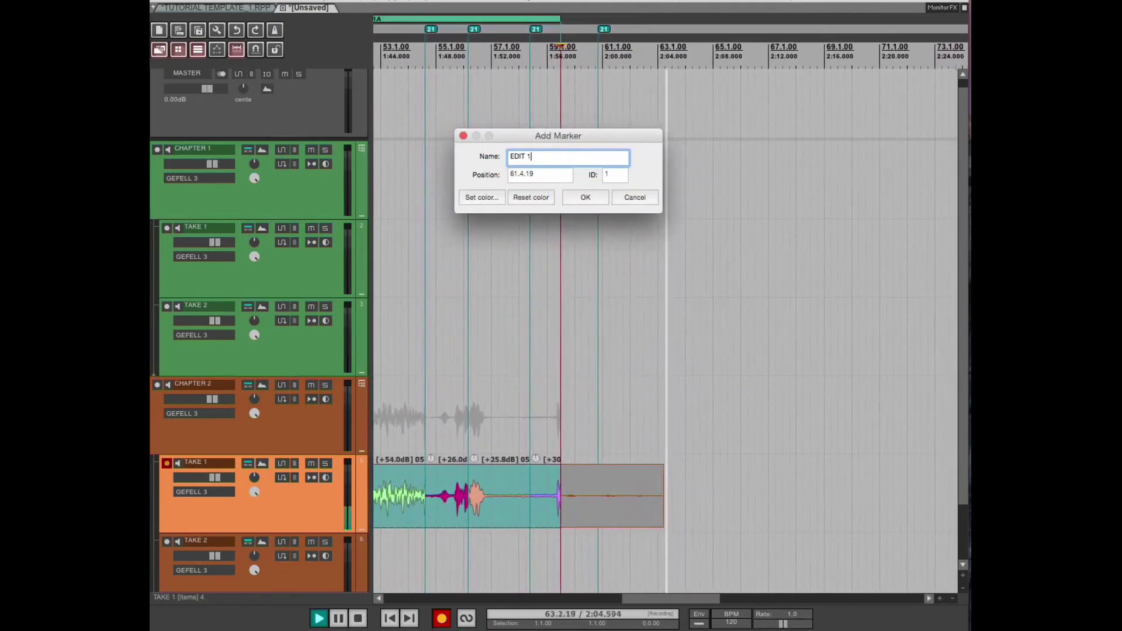
pyautogui.press('Return')
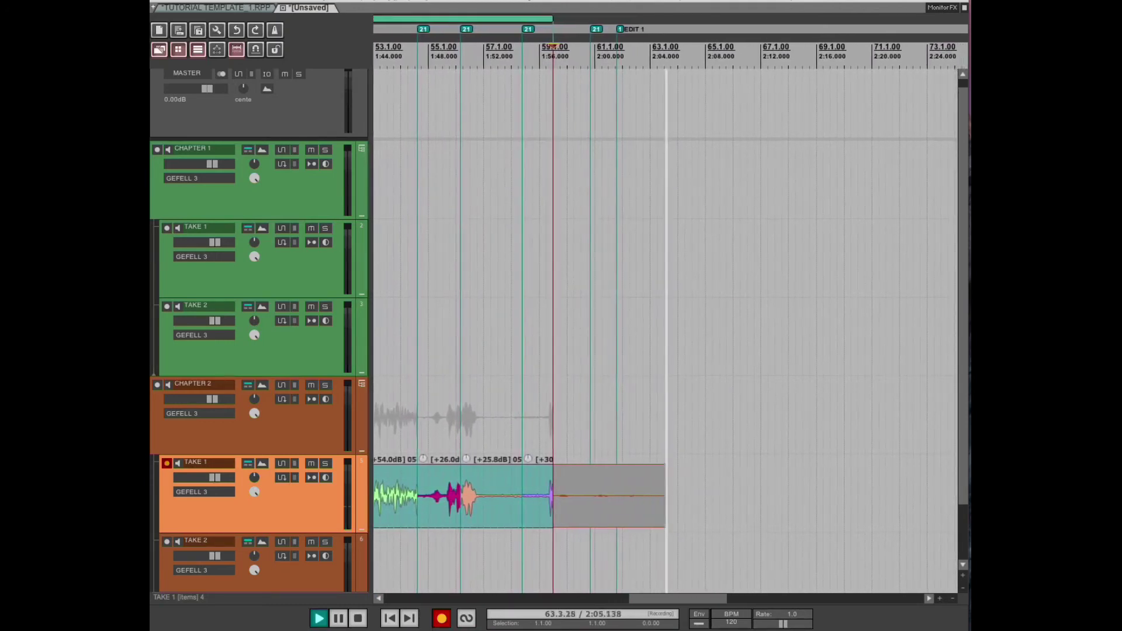
pyautogui.press('space')
# Normalize the second TAKE 1 recording of CHAPTER 2 to -1 dB and name its region 1B.
pyautogui.write('-1')
pyautogui.press('Return')
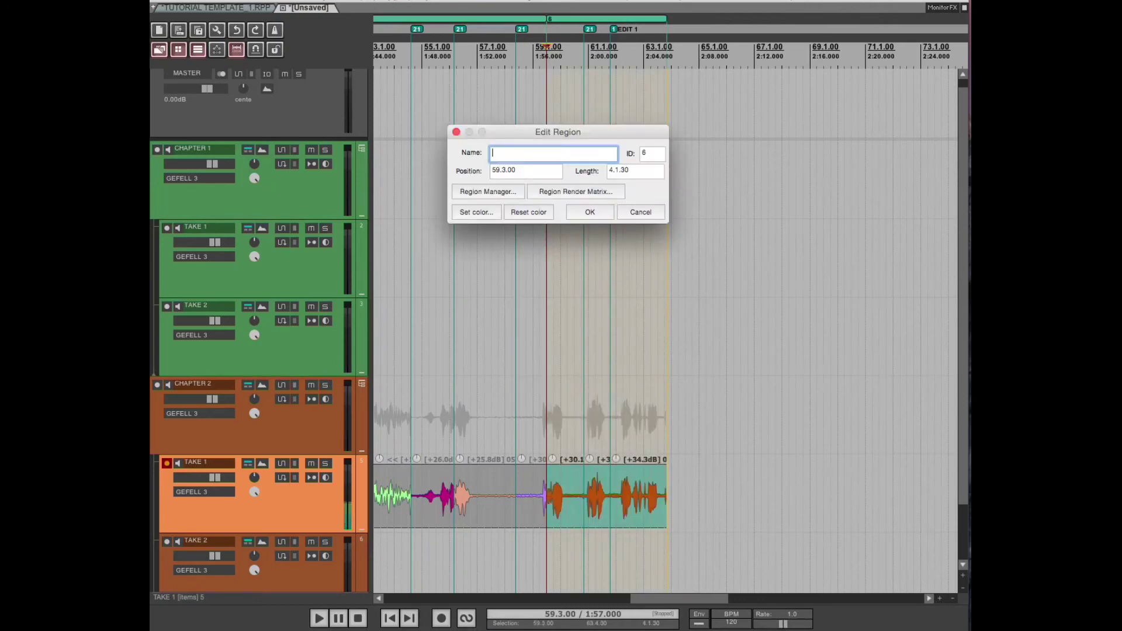
pyautogui.write('1B')
pyautogui.press('Return')
# Switch the track selection back and forth between CHAPTER 2's TAKE 1 and TAKE 2, ending on TAKE 2.
pyautogui.press('Down')
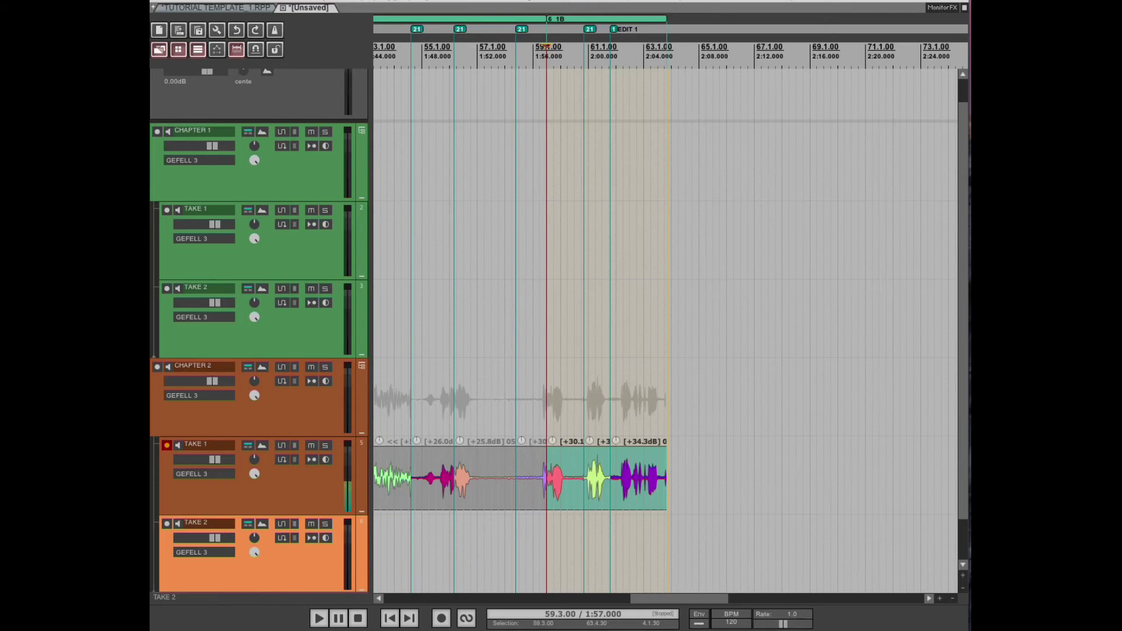
pyautogui.press('Up')
pyautogui.press('Down')
pyautogui.press('Up')
pyautogui.press('Down')
pyautogui.press('Up')
pyautogui.press('Down')
pyautogui.press('Up')
pyautogui.press('Down')
pyautogui.press('Up')
pyautogui.press('Down')
# Record a short clip on CHAPTER 2's TAKE 2, normalize it and name its region 2A.
pyautogui.hotkey('ctrl', 'r')
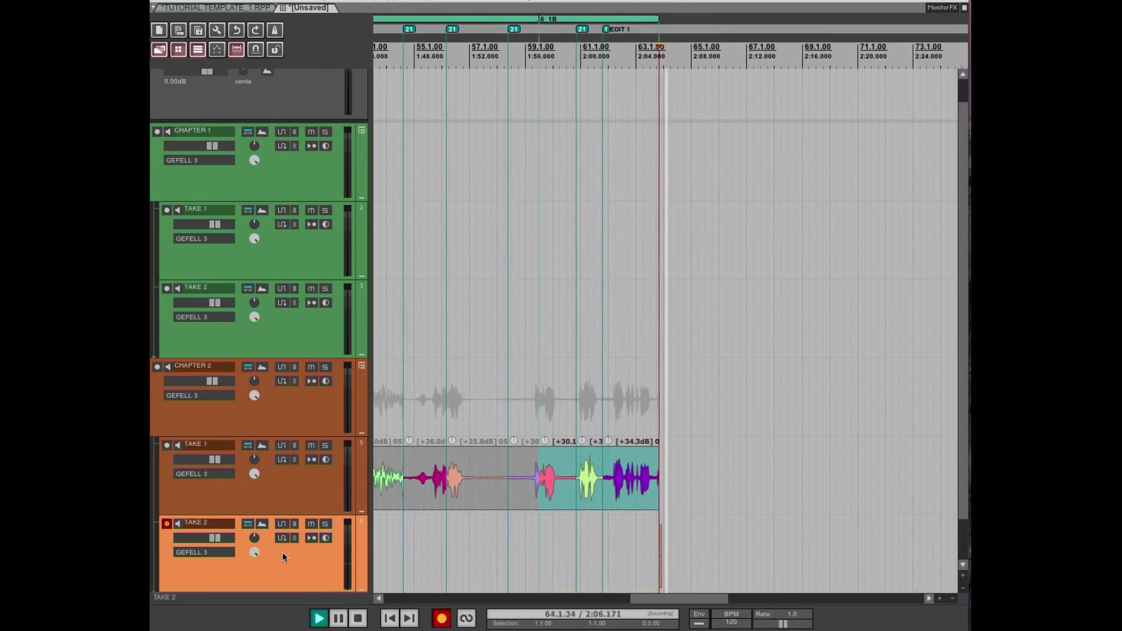
pyautogui.press('space')
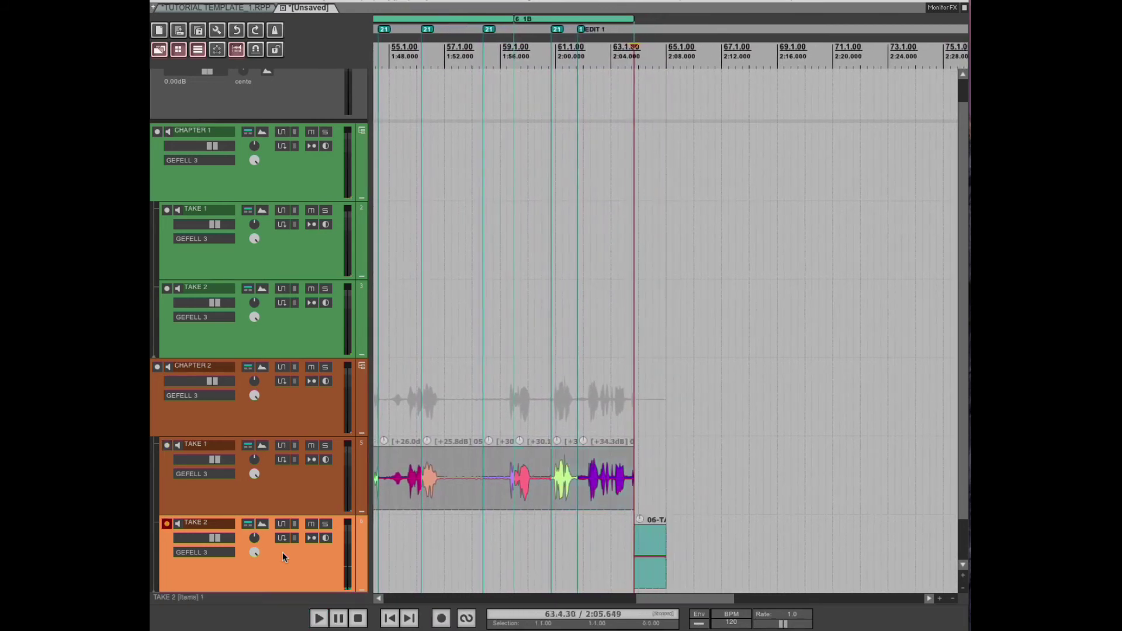
pyautogui.press('Return')
pyautogui.write('2A')
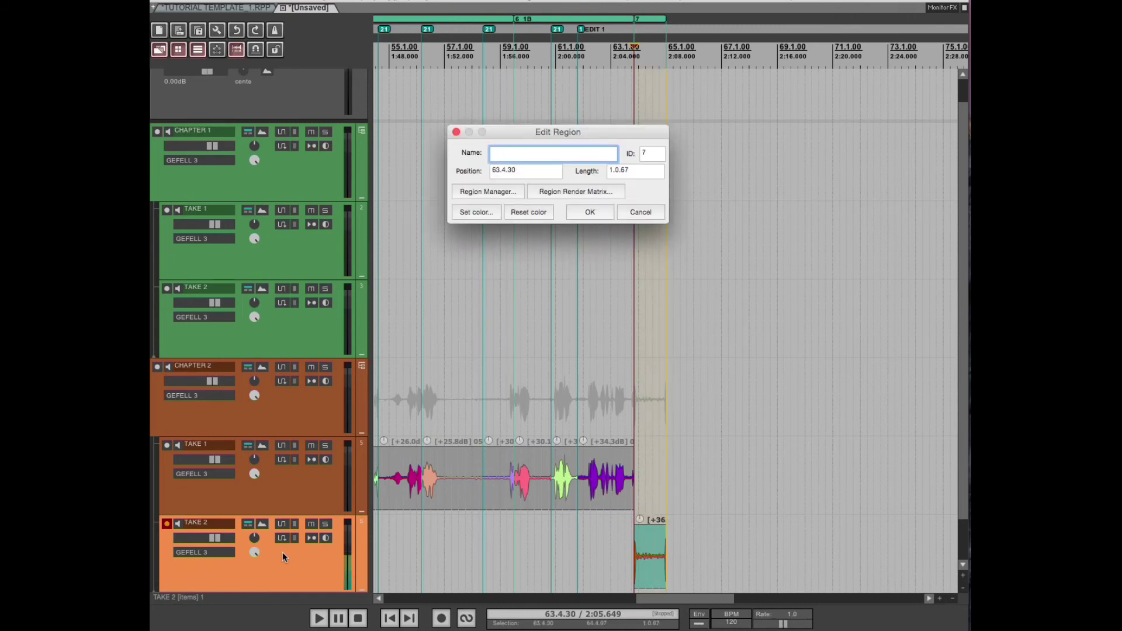
pyautogui.press('Return')
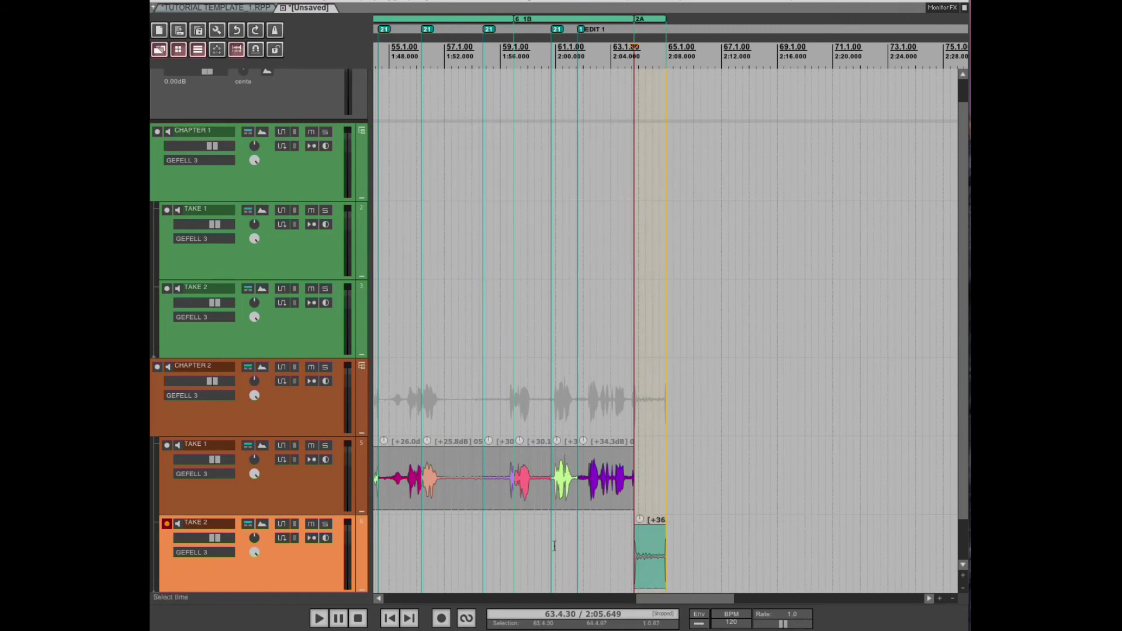
# Delete a quiet stretch of about 1.2 bars from CHAPTER 2's TAKE 1, spanning the last marker before region 1B.
pyautogui.scroll(4, 553, 538)
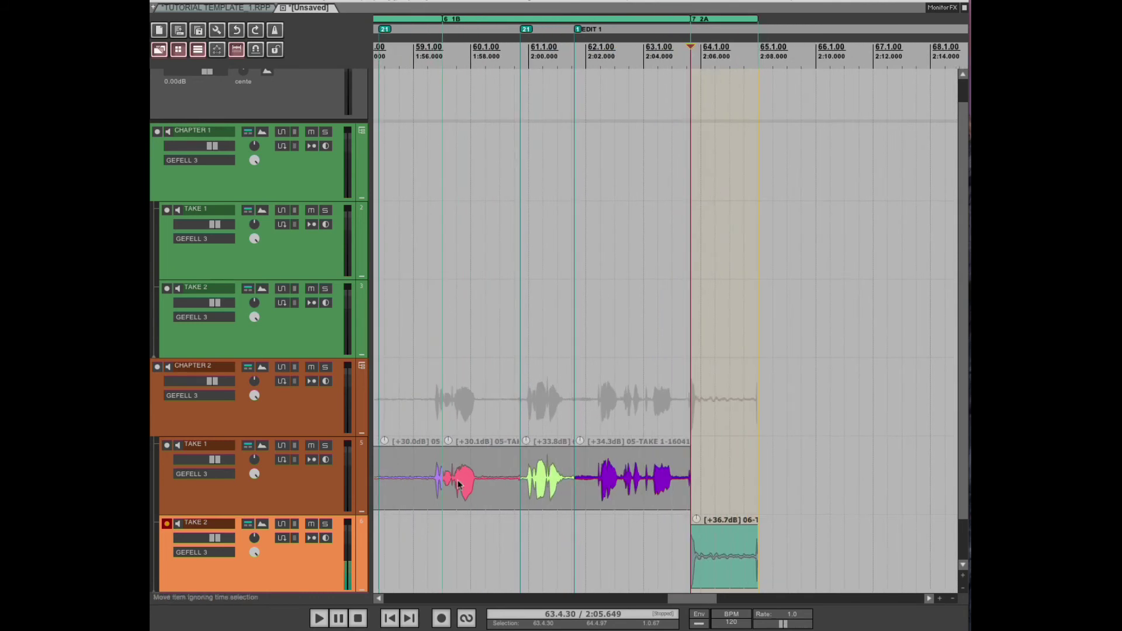
pyautogui.click(410, 473)
pyautogui.moveTo(409, 472); pyautogui.dragTo(390, 472)
pyautogui.scroll(2, 392, 473)
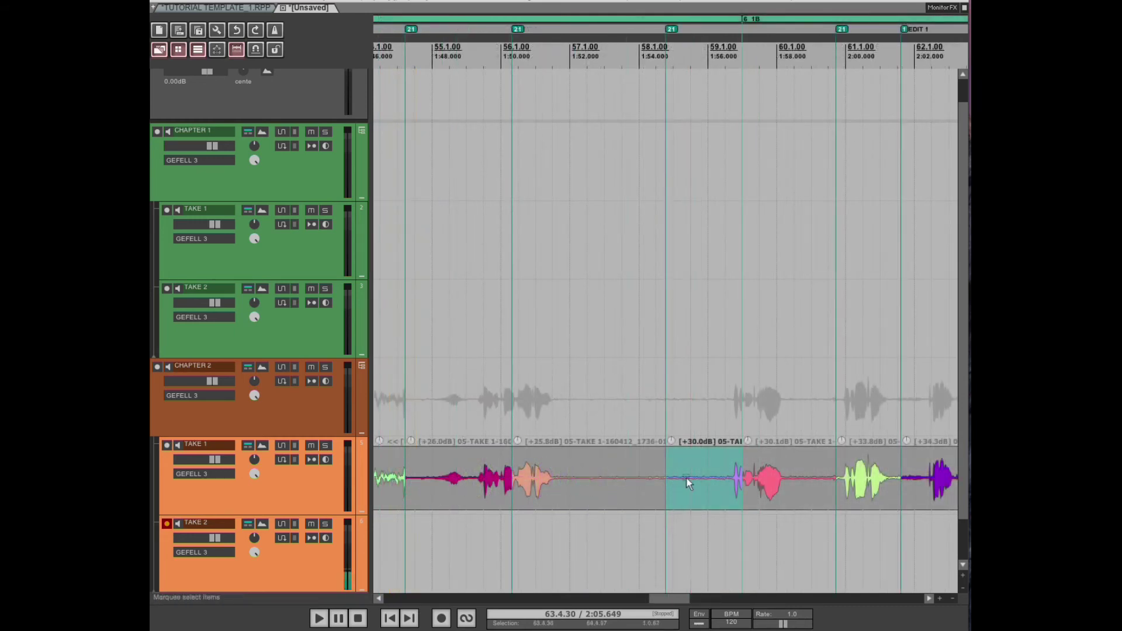
pyautogui.moveTo(689, 474); pyautogui.dragTo(606, 470)
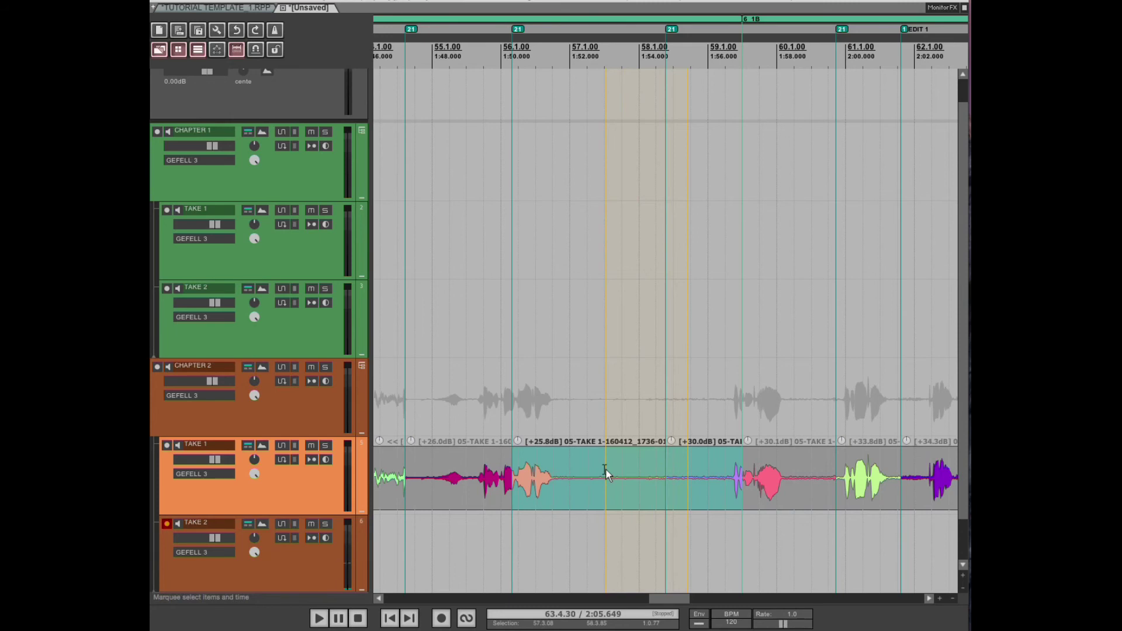
pyautogui.press('Delete')
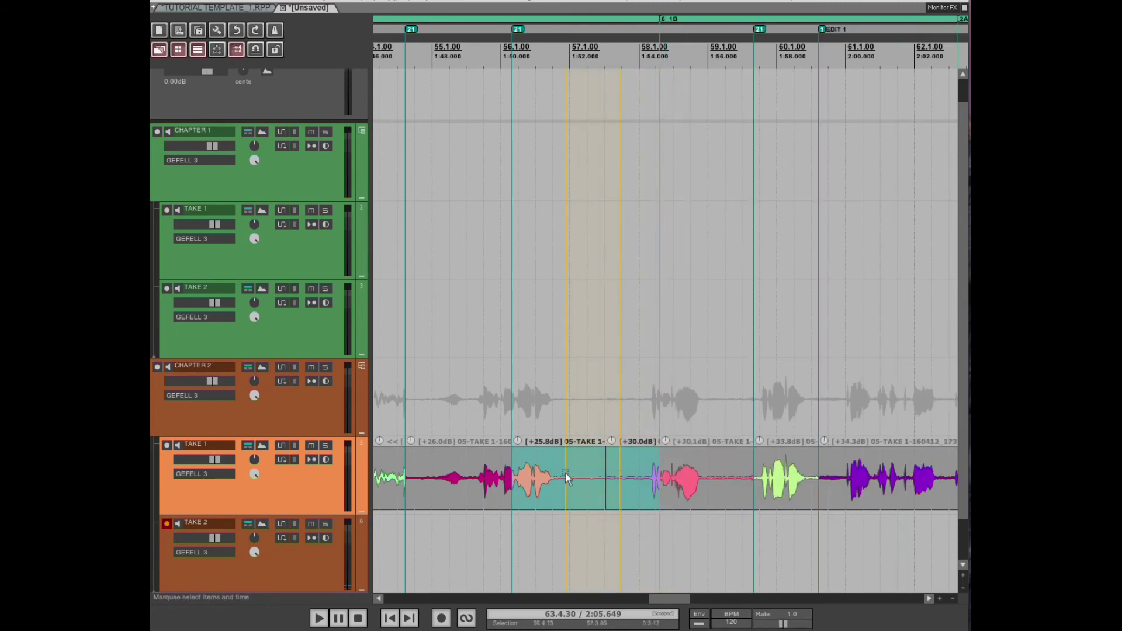
# Delete two stretches from CHAPTER 2's TAKE 1: about three beats before region 1B, and about a bar and a half across its start.
pyautogui.press('Delete')
pyautogui.moveTo(661, 479); pyautogui.dragTo(558, 483)
pyautogui.press('Delete')
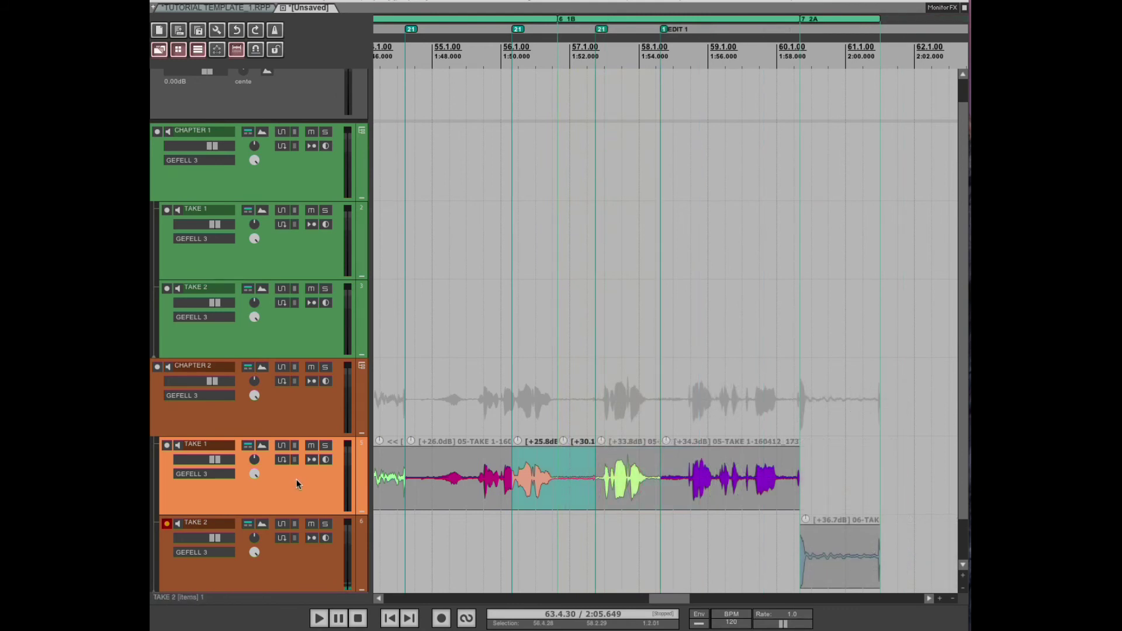
# Record another short clip on CHAPTER 2's TAKE 2, starting from the end of the project.
pyautogui.click(294, 555)
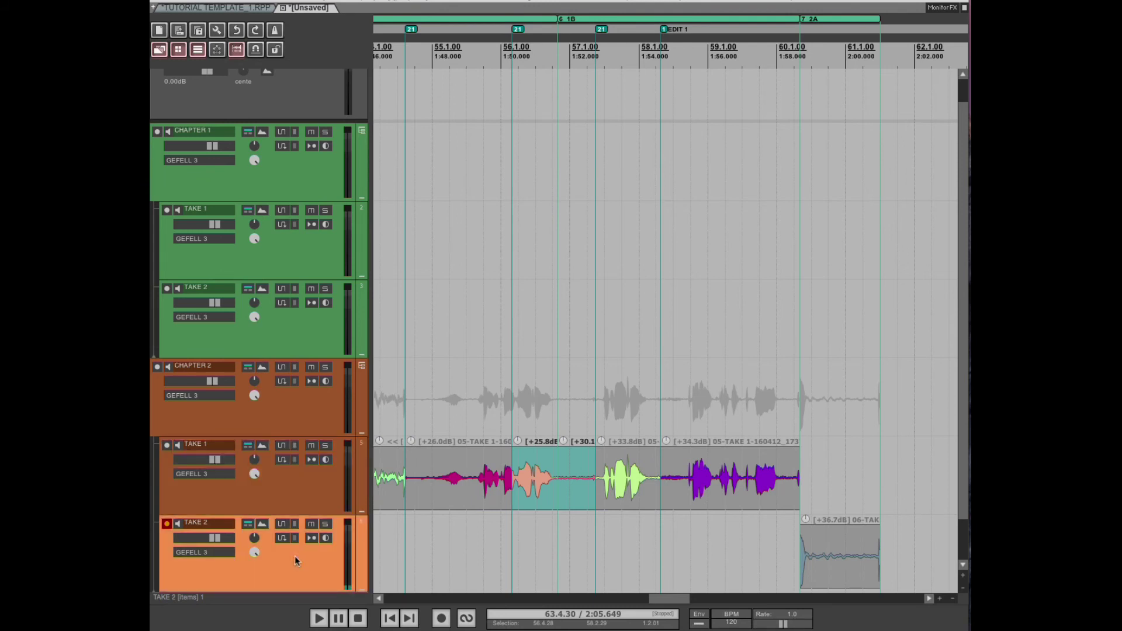
pyautogui.hotkey('ctrl', 'r')
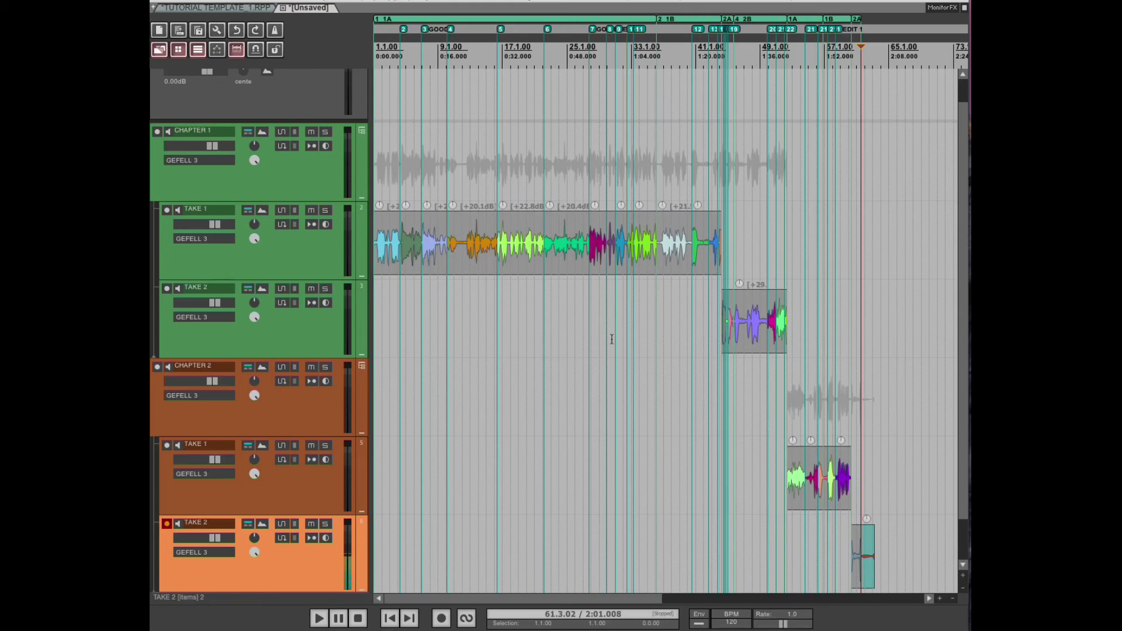
# Examine the commands that make up the cycle action VO EDIT SETUP INITIAL TRACKS.
pyautogui.hotkey('ctrl', 'shift', 'c')
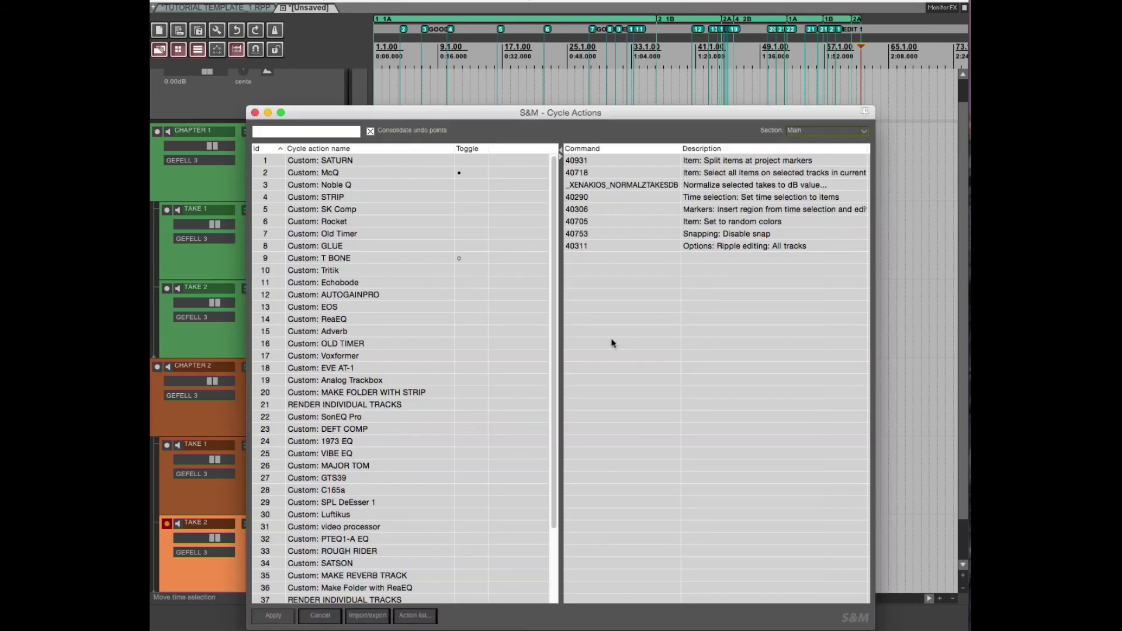
pyautogui.scroll(-3, 464, 362)
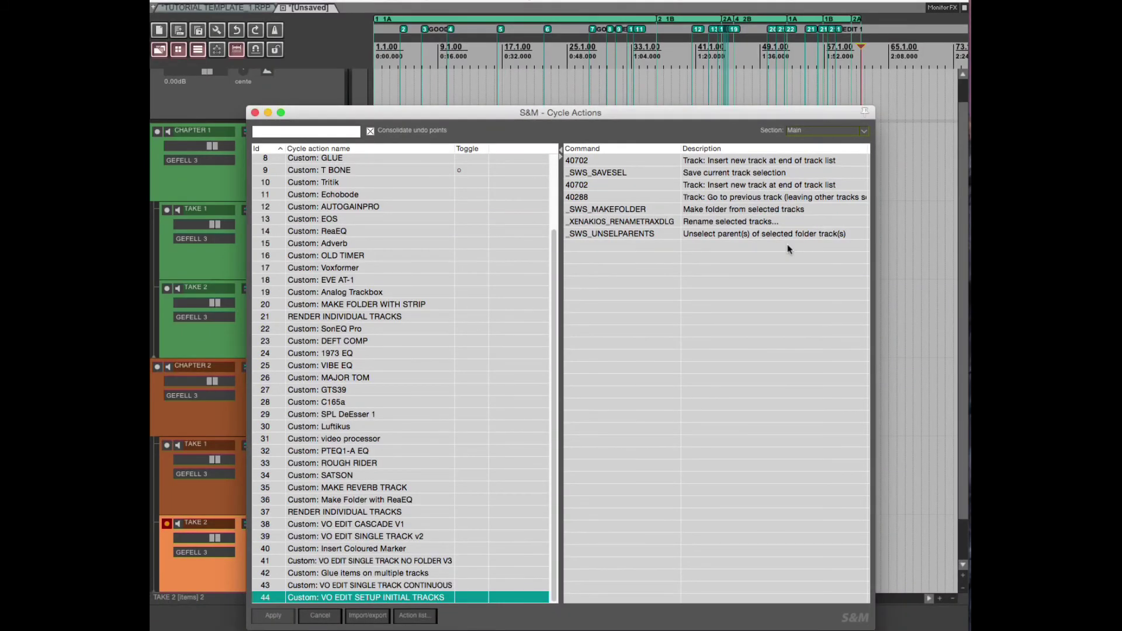
pyautogui.press('Escape')
# Create a new folder track named CHAPTER THREE with one child track named TAKE 1, using the custom track setup action.
pyautogui.scroll(-2, 616, 291)
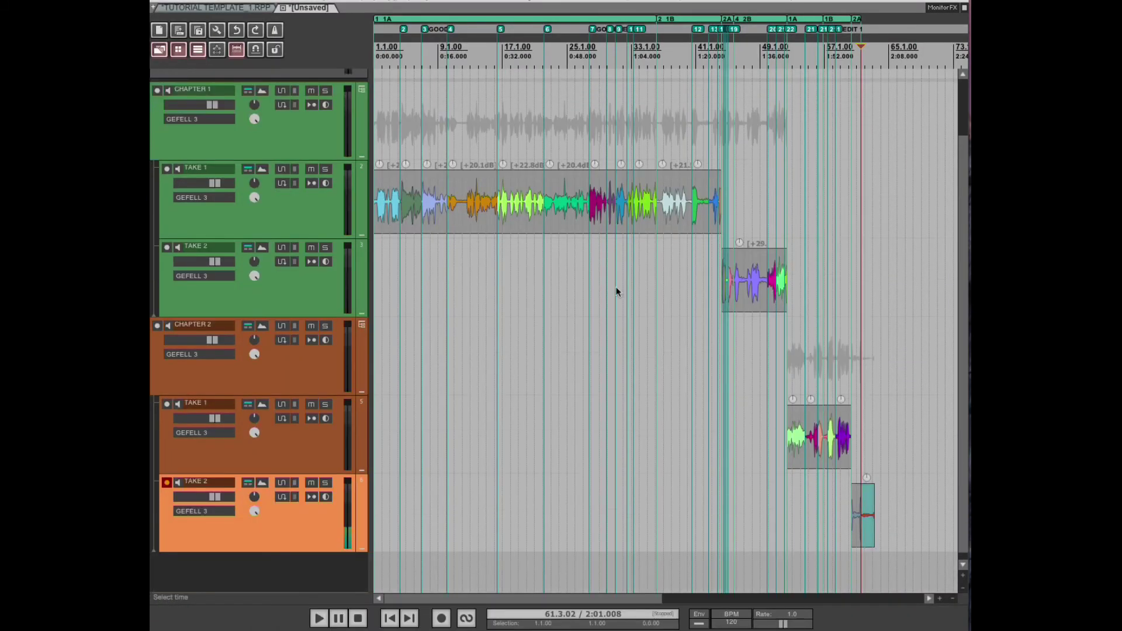
pyautogui.press('super+t')
pyautogui.write('CHAPTER THREE')
pyautogui.press('Return')
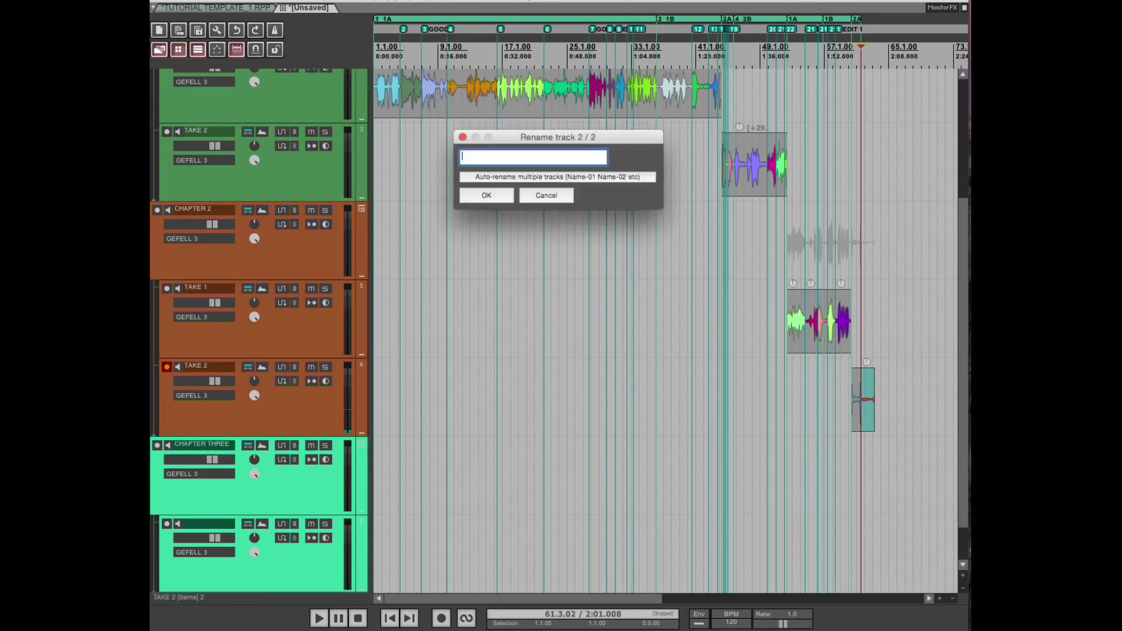
pyautogui.write('TAK E')
pyautogui.press('BackSpace')
pyautogui.write('E 1')
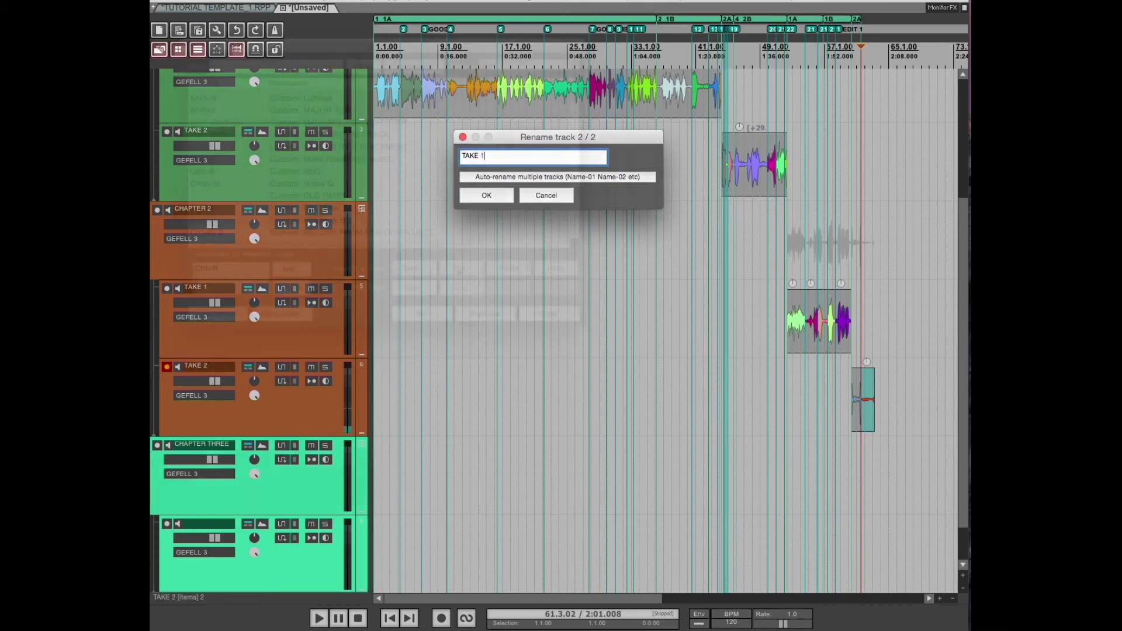
pyautogui.press('Return')
# Look up the custom action RECORD FROM END OF PROJECT and find the action assigned to shortcut 3.
pyautogui.hotkey('shift', '/')
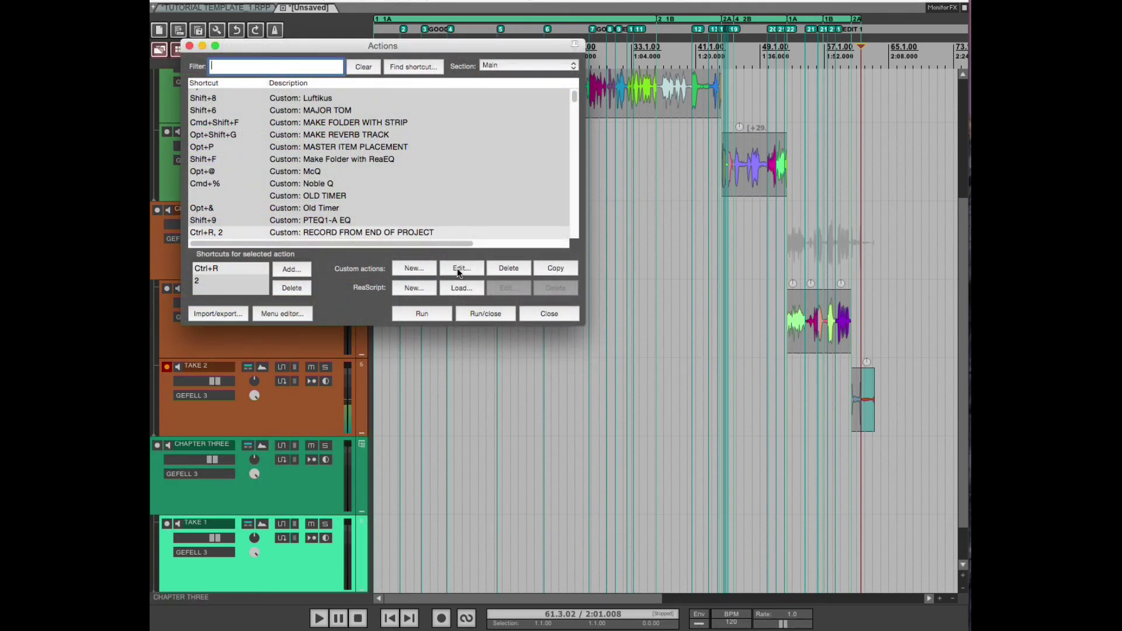
pyautogui.click(461, 268)
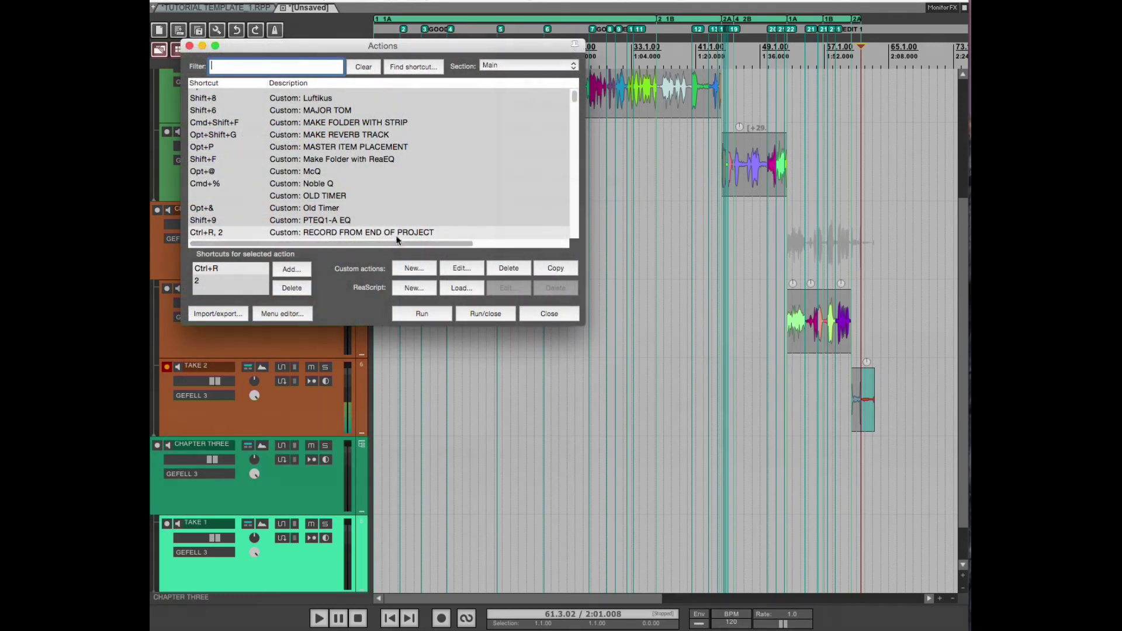
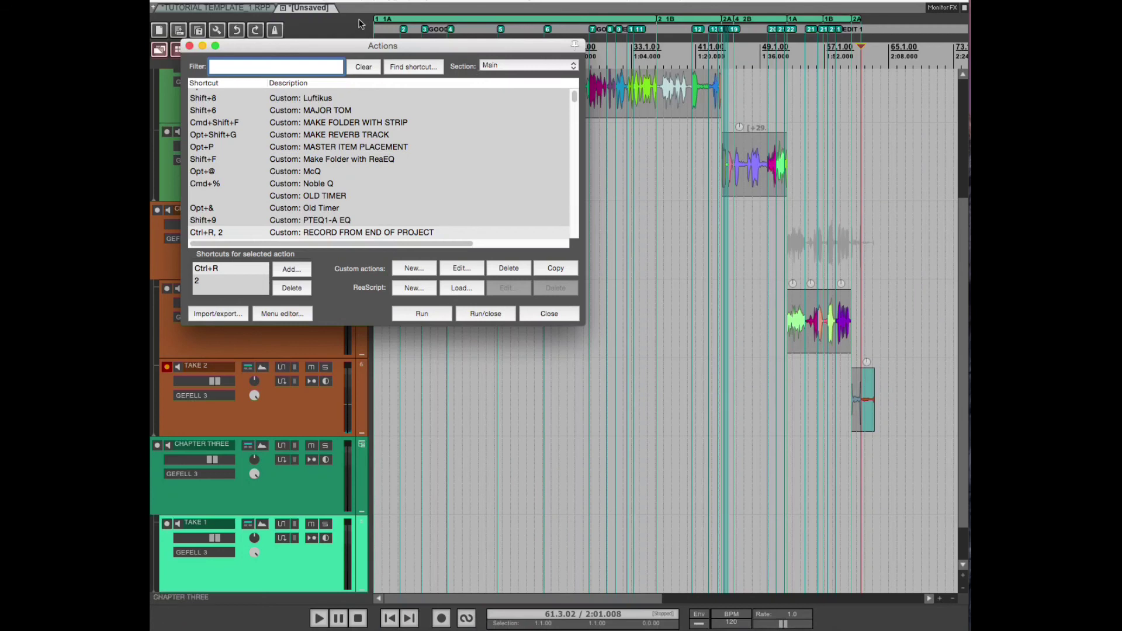
pyautogui.click(413, 67)
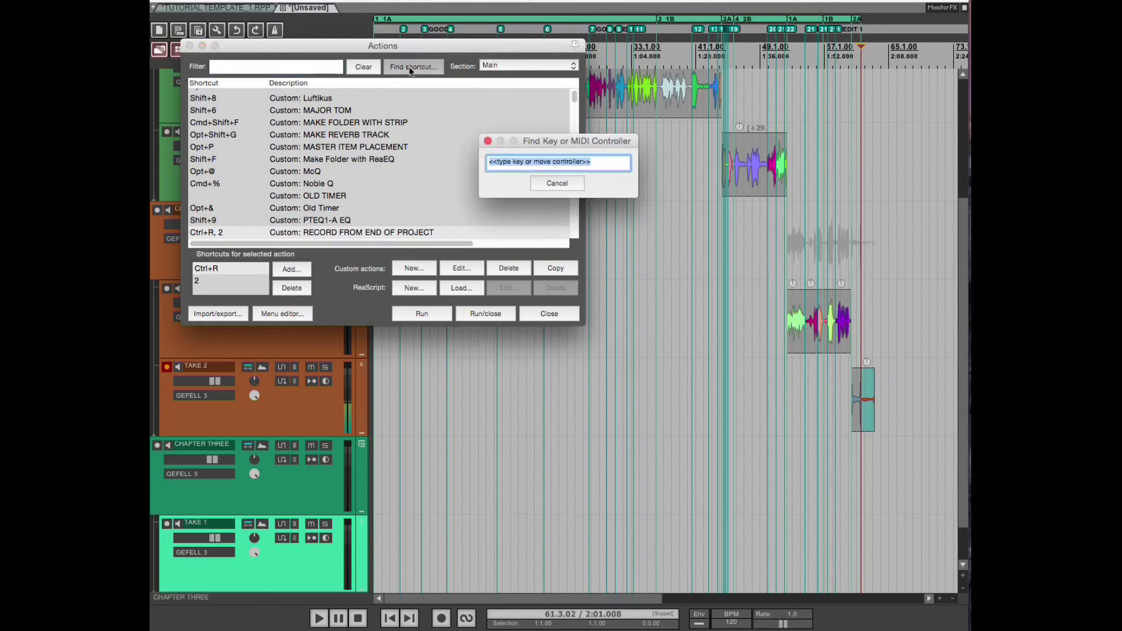
pyautogui.press('3')
pyautogui.click(350, 235)
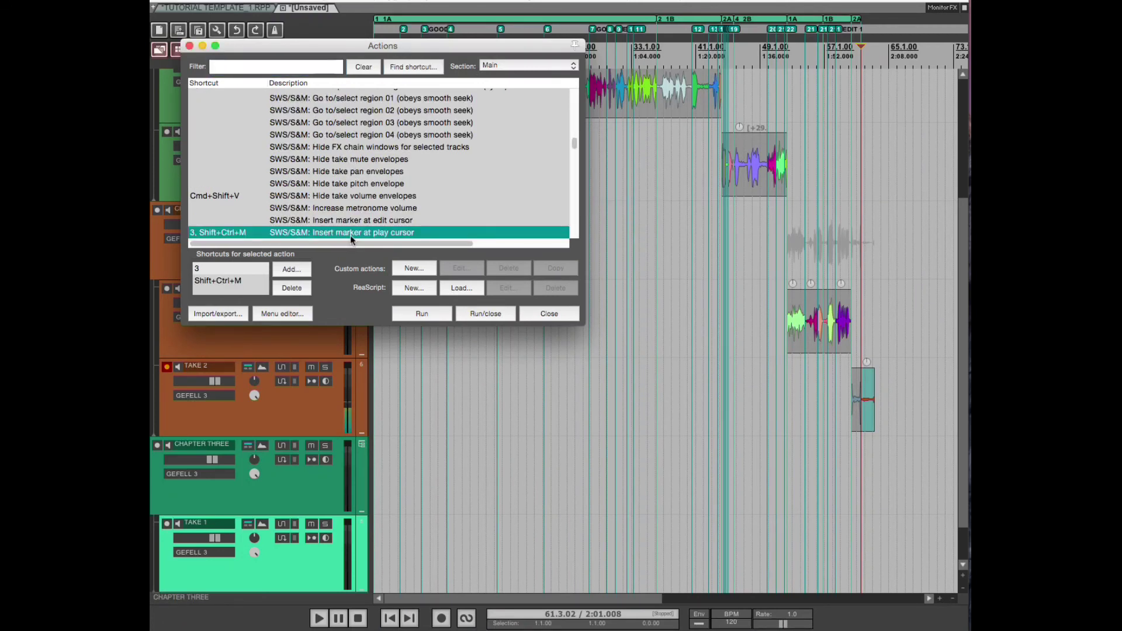
# Filter the action list for INSERT EDIT MARKER and highlight "Markers: Insert and/or edit marker at current position".
pyautogui.click(413, 67)
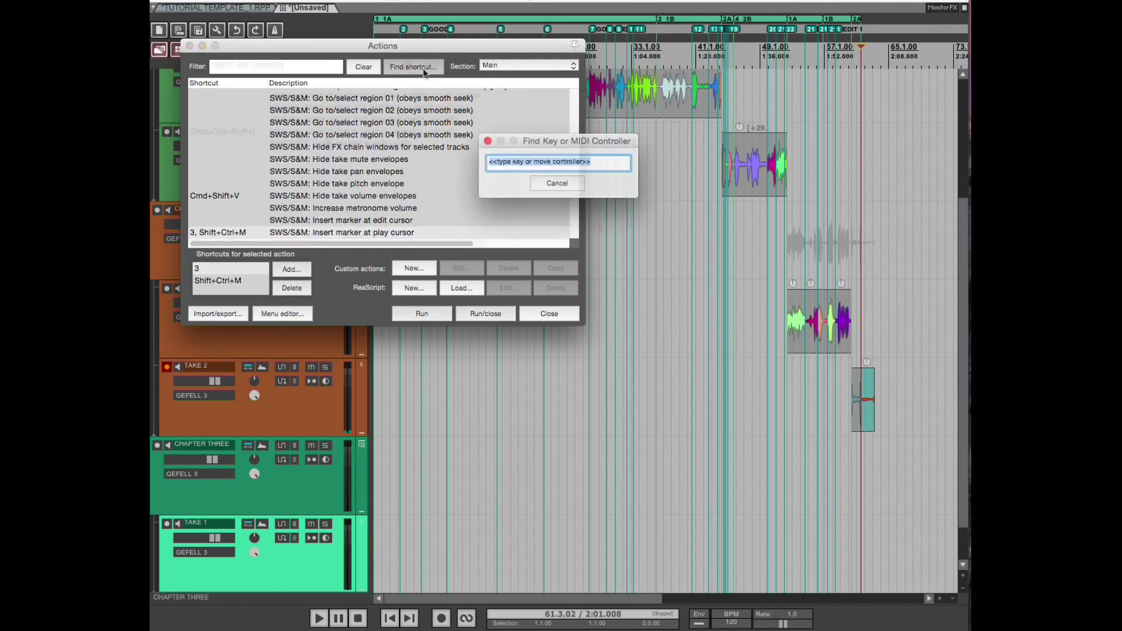
pyautogui.write('INSERT EDIT MARKER')
pyautogui.click(327, 107)
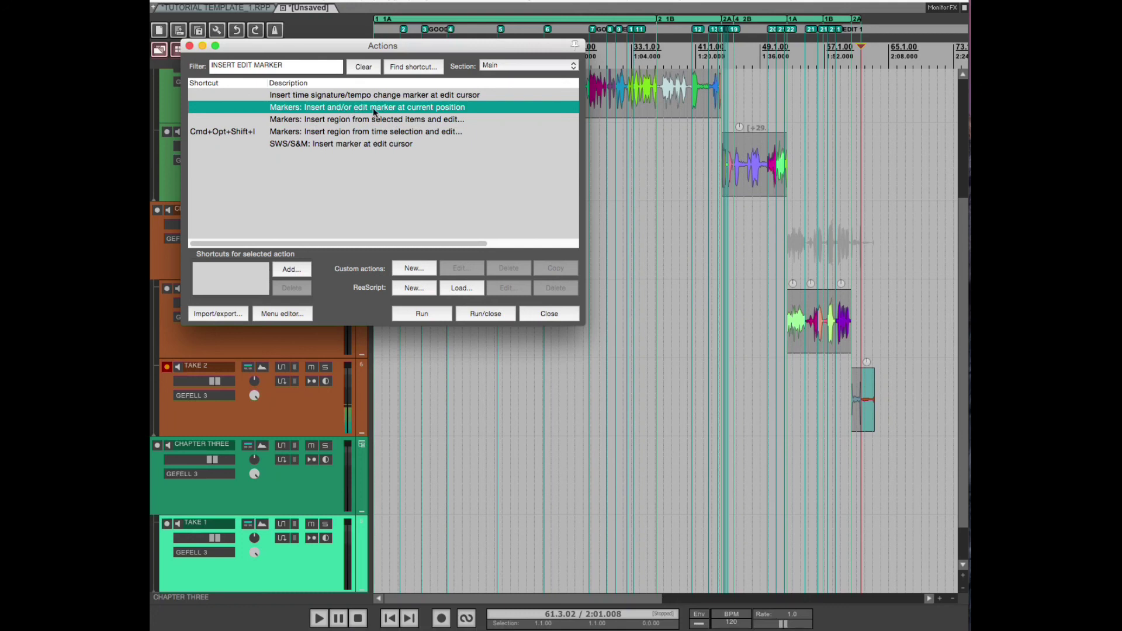
pyautogui.click(548, 315)
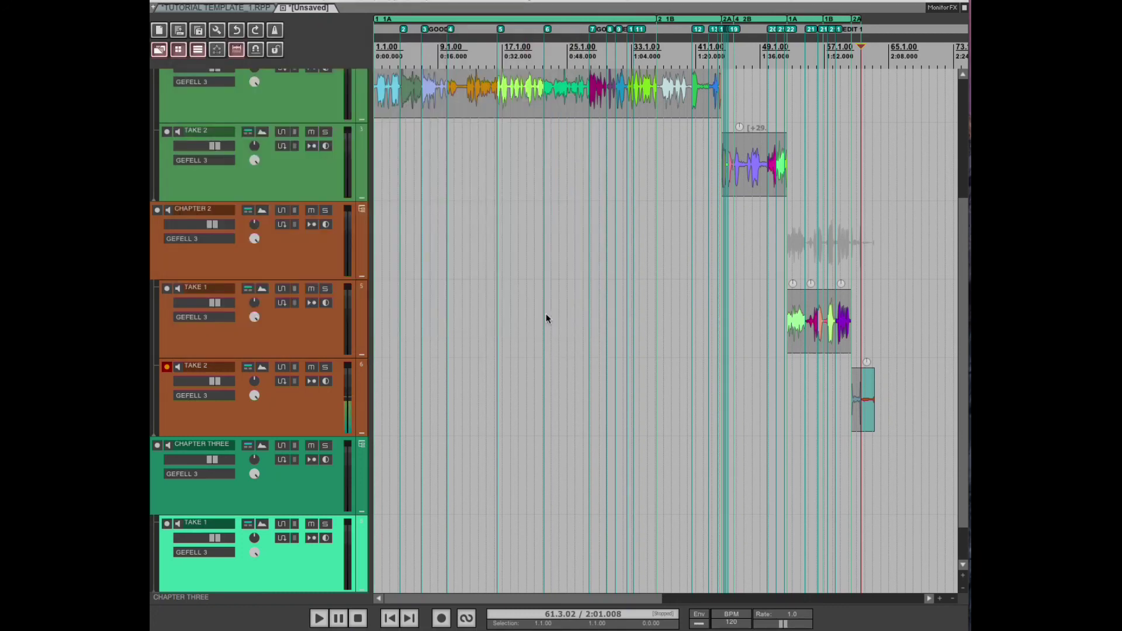
# Examine the commands inside the cycle action VO EDIT SINGLE TRACK CONTINUOUS.
pyautogui.hotkey('shift', '/')
pyautogui.click(545, 313)
pyautogui.hotkey('shift', 'c')
pyautogui.scroll(-2, 500, 381)
pyautogui.click(493, 341)
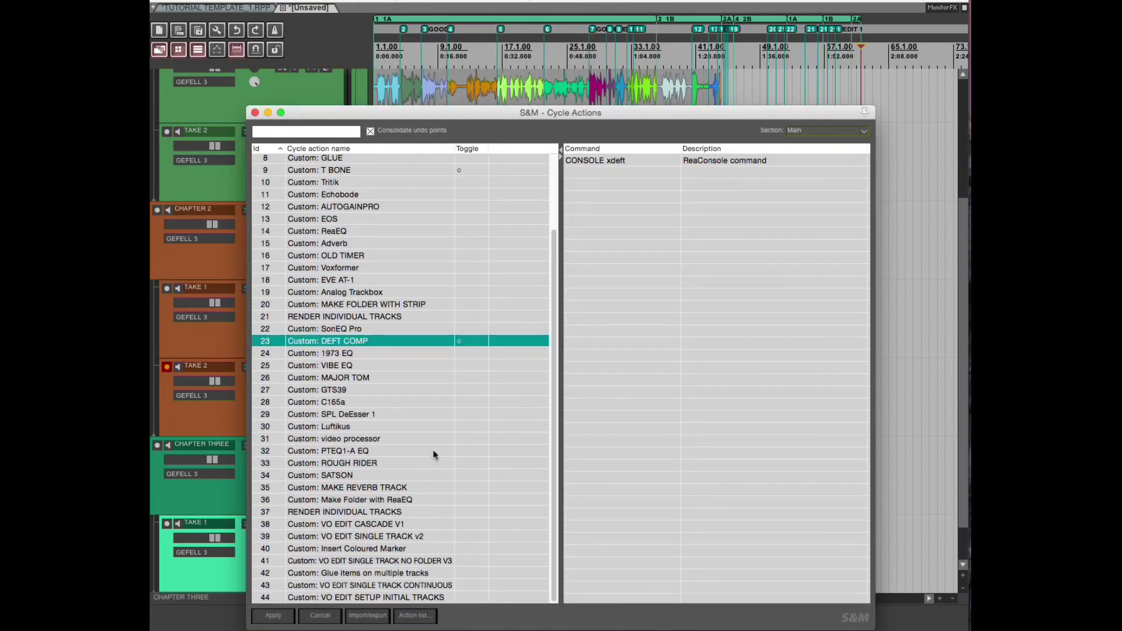
pyautogui.click(337, 585)
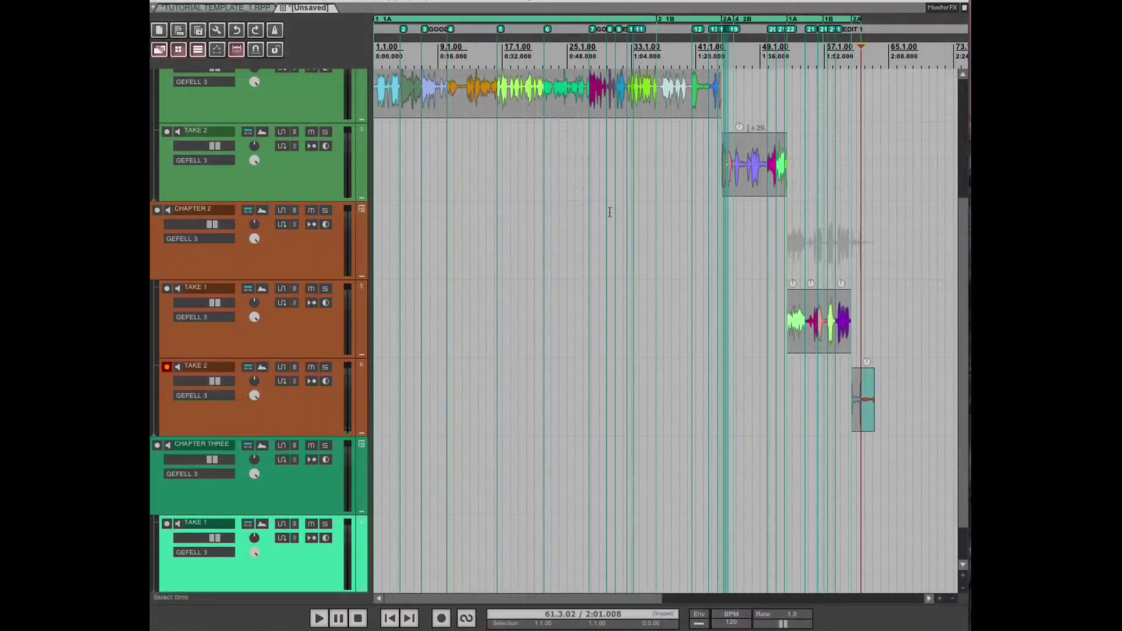
# Shrink the track heights so all chapter folders and takes fit in view together.
pyautogui.hotkey('ctrl', 'Down')
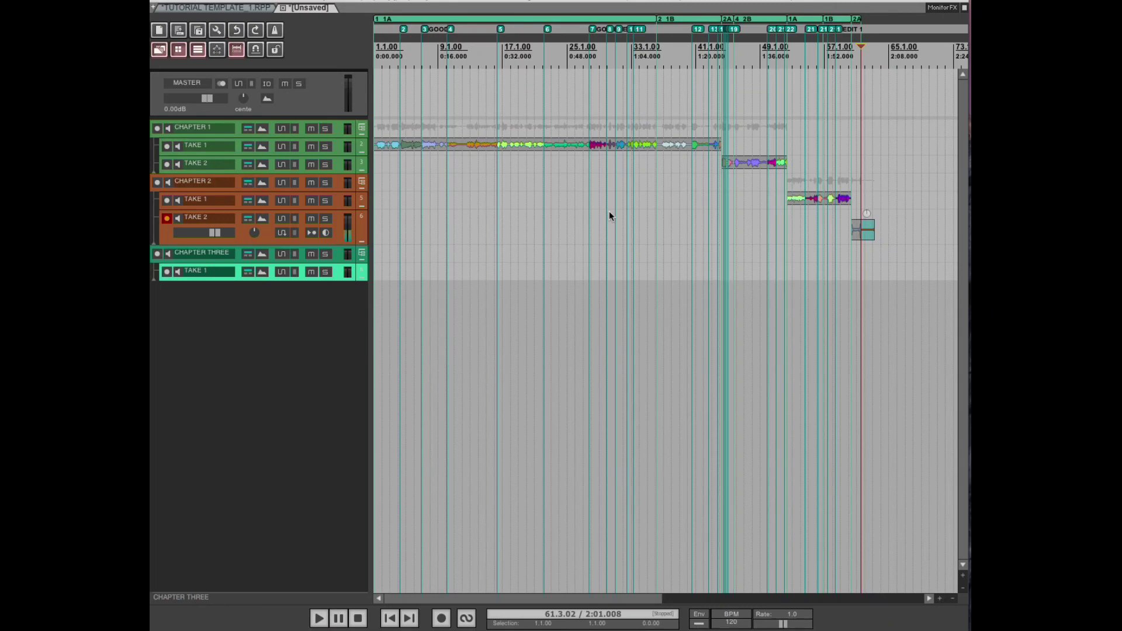